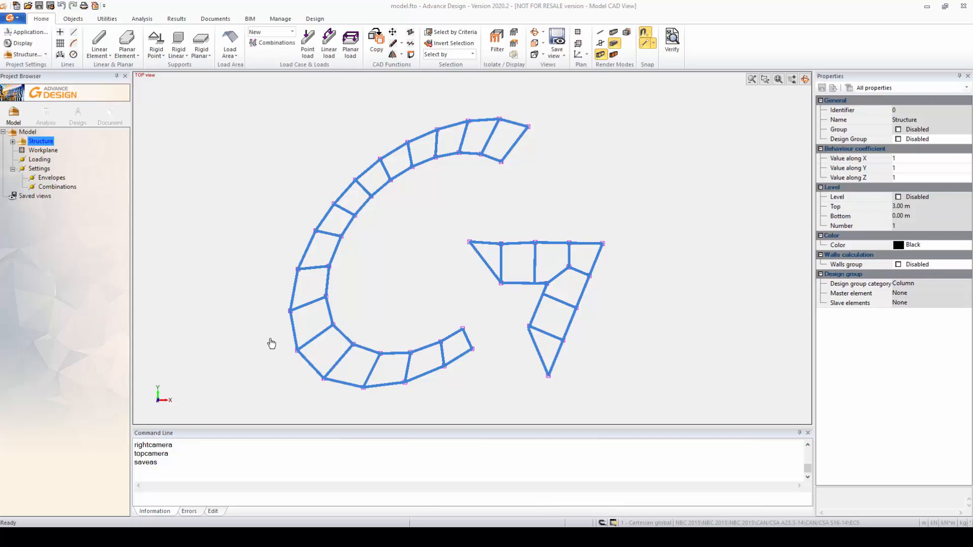
scroll(510, 317, "up", 2)
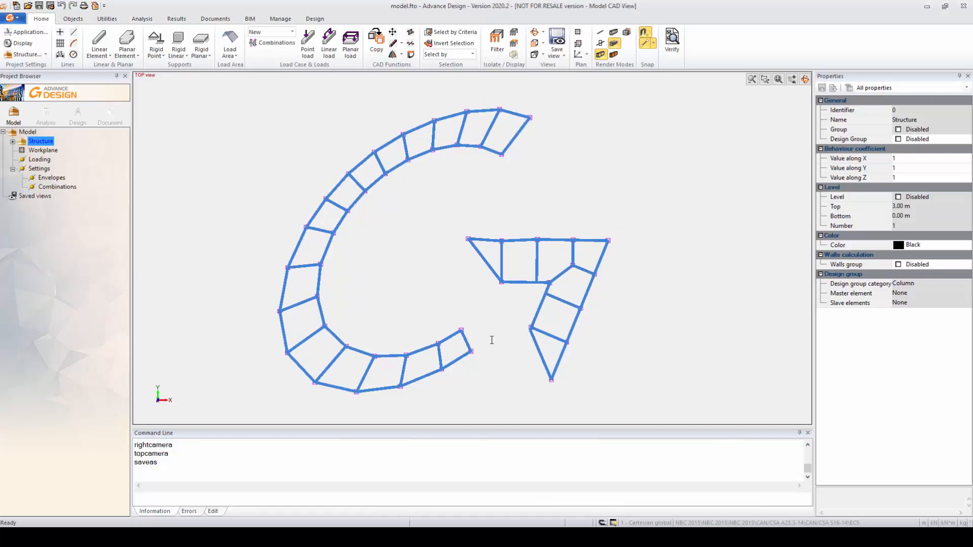
middle_click_drag(484, 363, 465, 318, "shift")
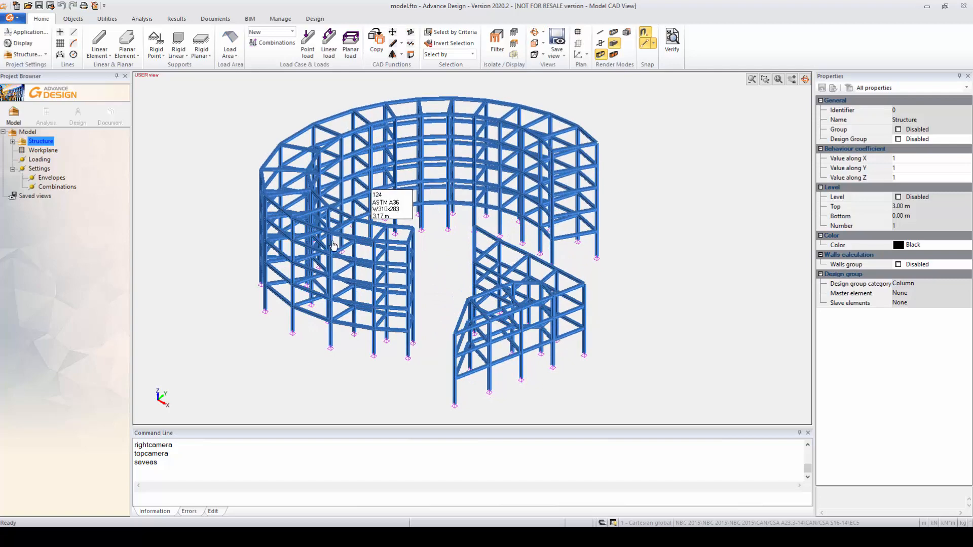
middle_click_drag(338, 319, 279, 328, "shift")
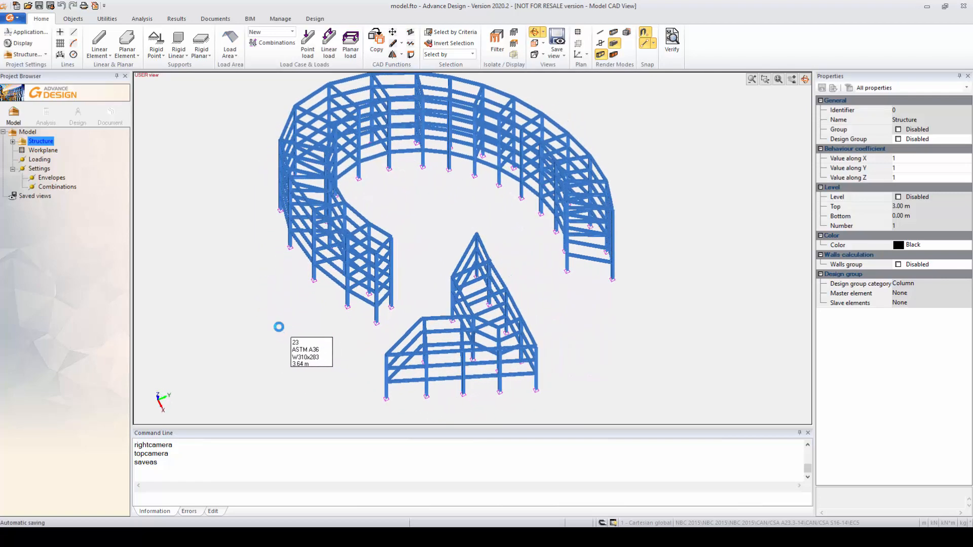
middle_click_drag(340, 313, 336, 350, "shift")
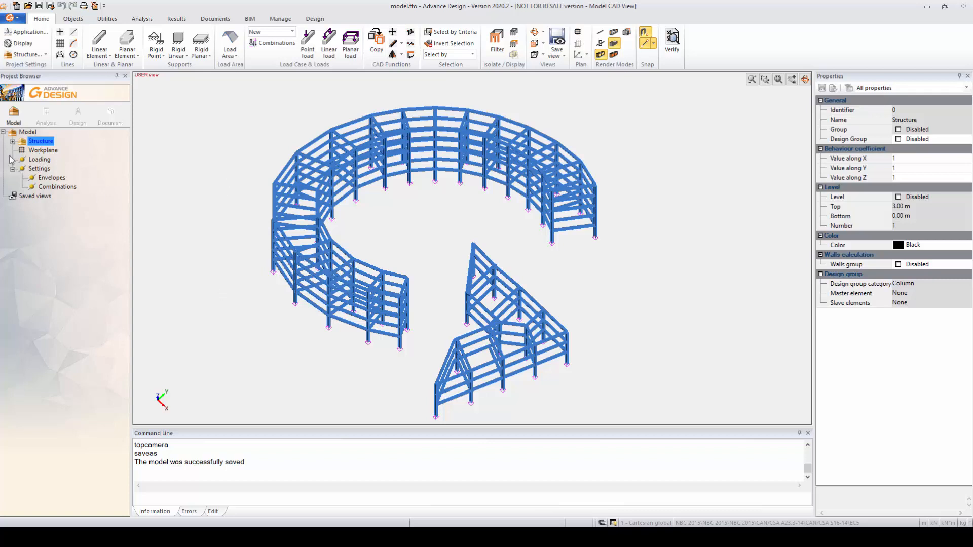
Create a Dead Loads load case family under the model's loading.
left_click(38, 161)
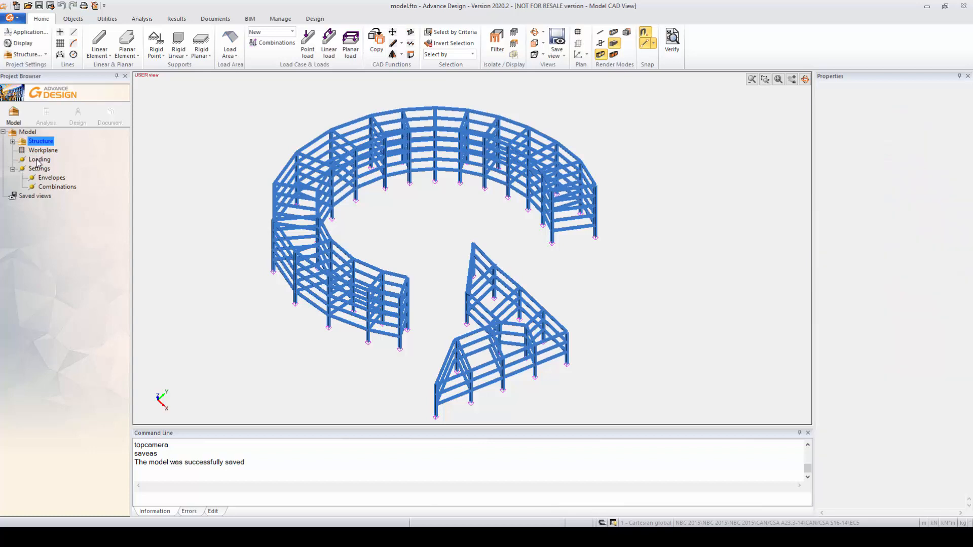
right_click(38, 161)
left_click(71, 166)
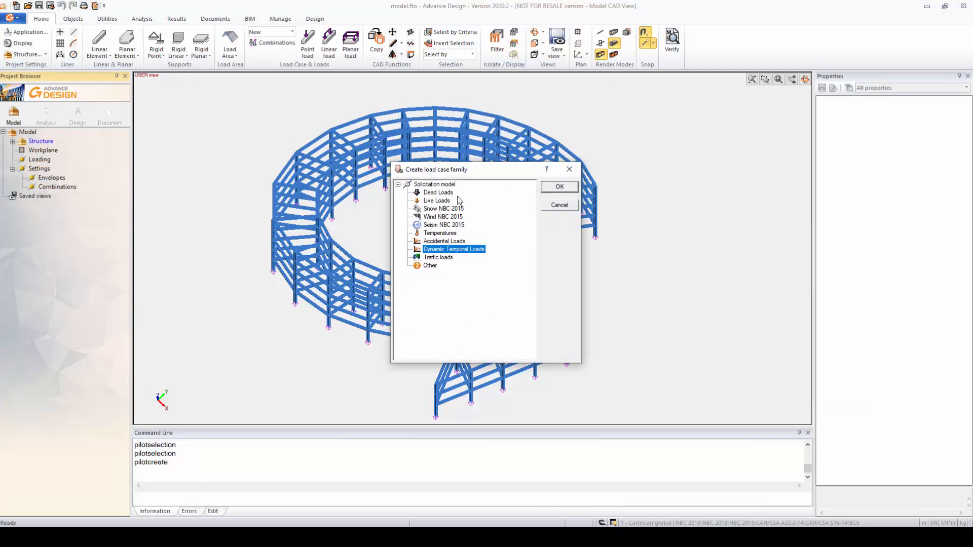
left_click(438, 195)
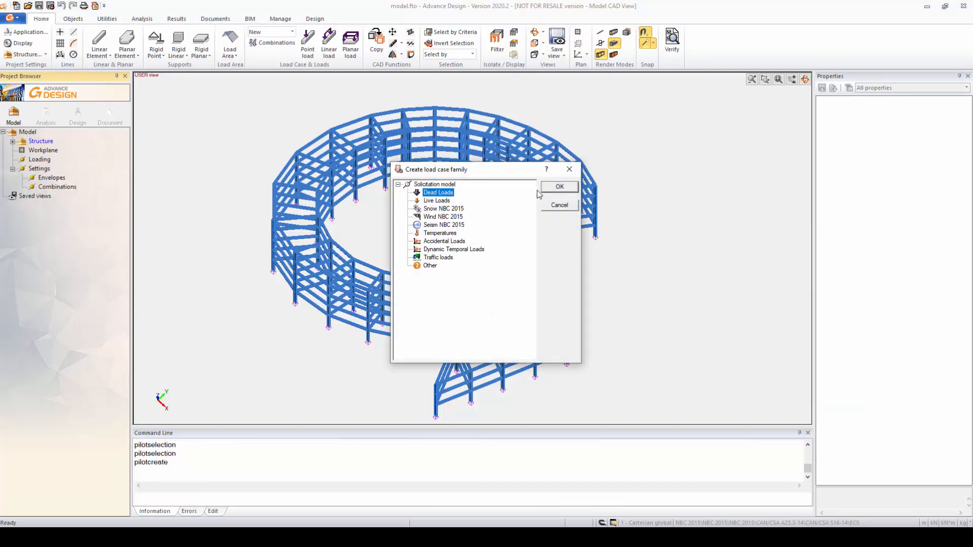
left_click(556, 188)
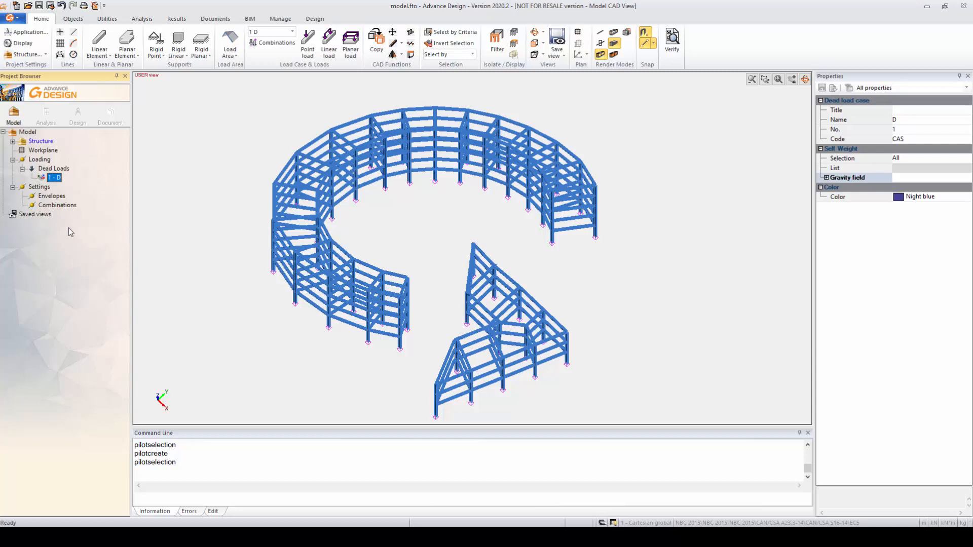
Add a modal analysis to the model's settings and select it.
left_click(45, 189)
right_click(46, 188)
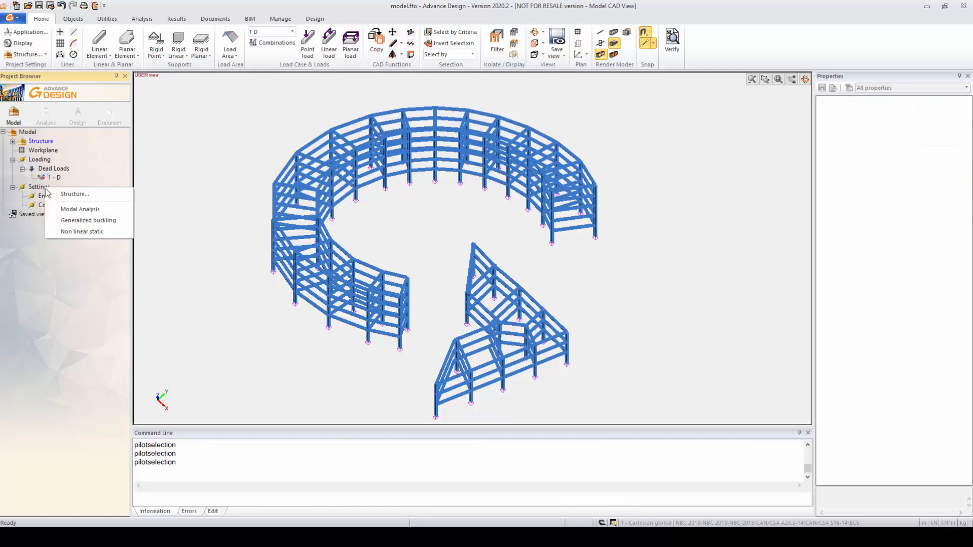
left_click(64, 210)
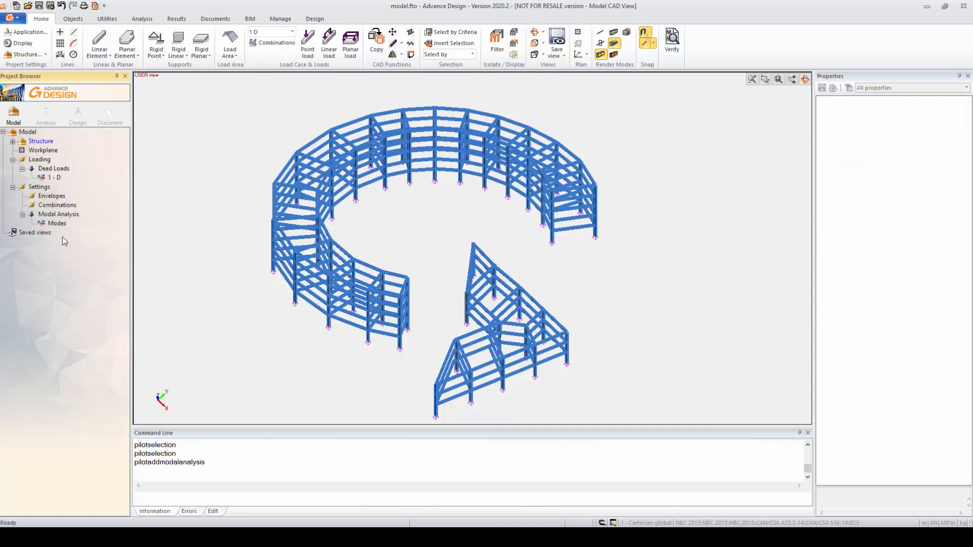
left_click(57, 214)
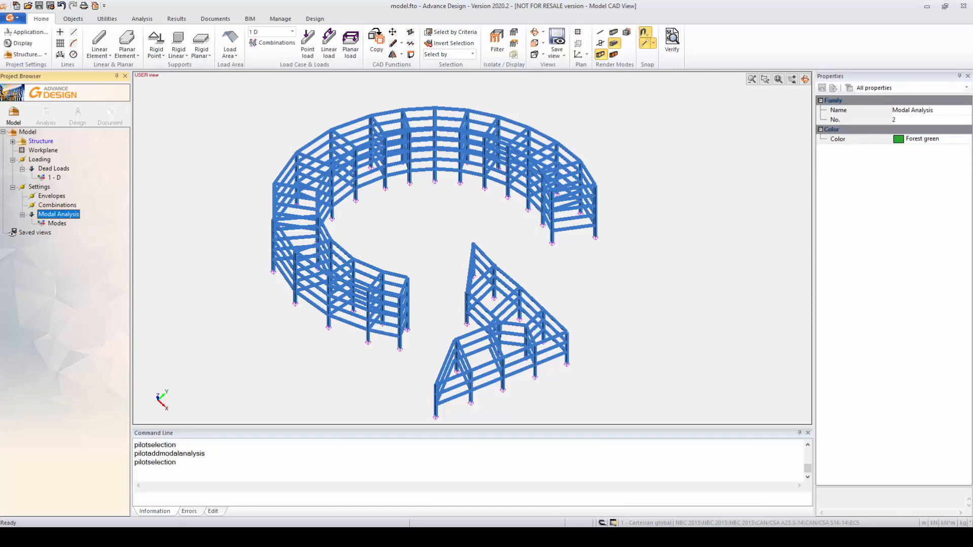
Set the Modes case's method type to Load Dependent Ritz Vectors with a Lumped mass matrix.
left_click(55, 225)
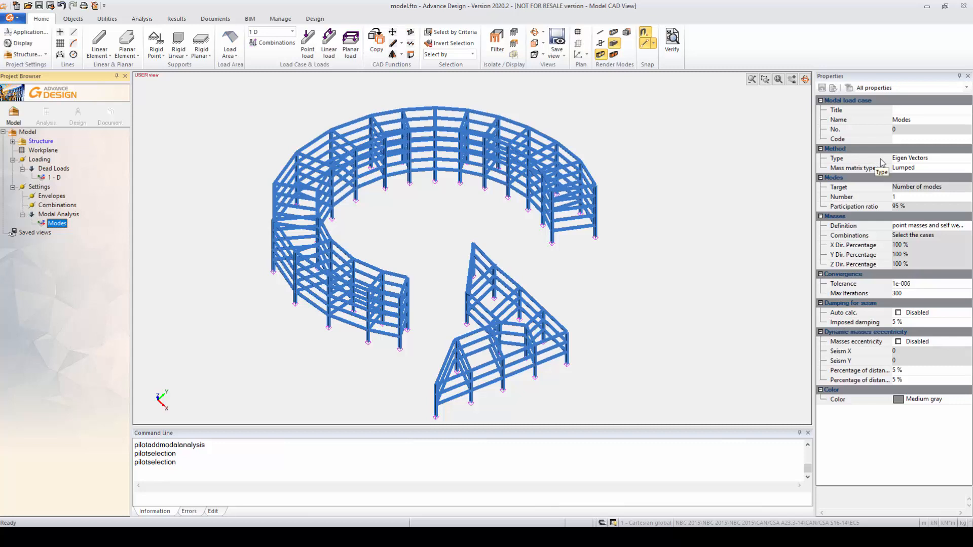
left_click(945, 160)
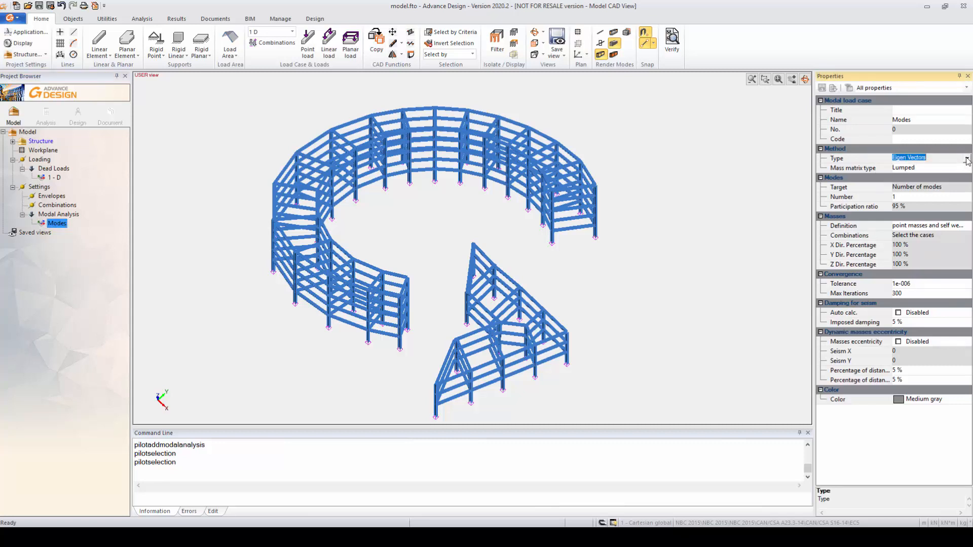
left_click(967, 159)
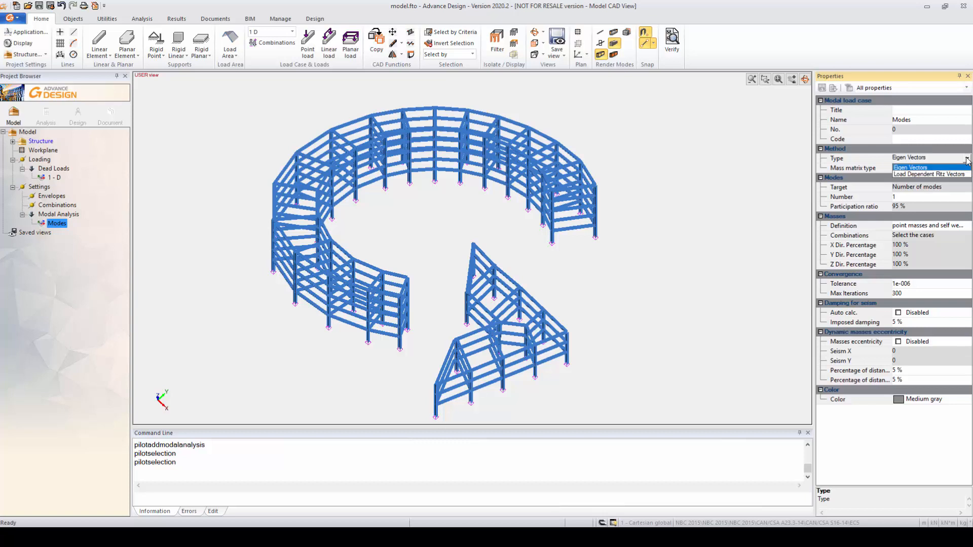
left_click(915, 174)
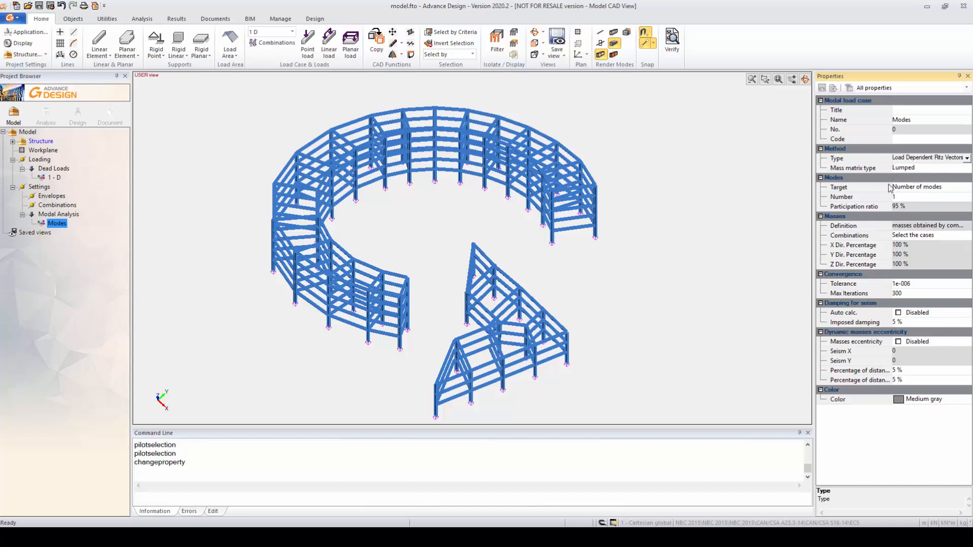
left_click(951, 169)
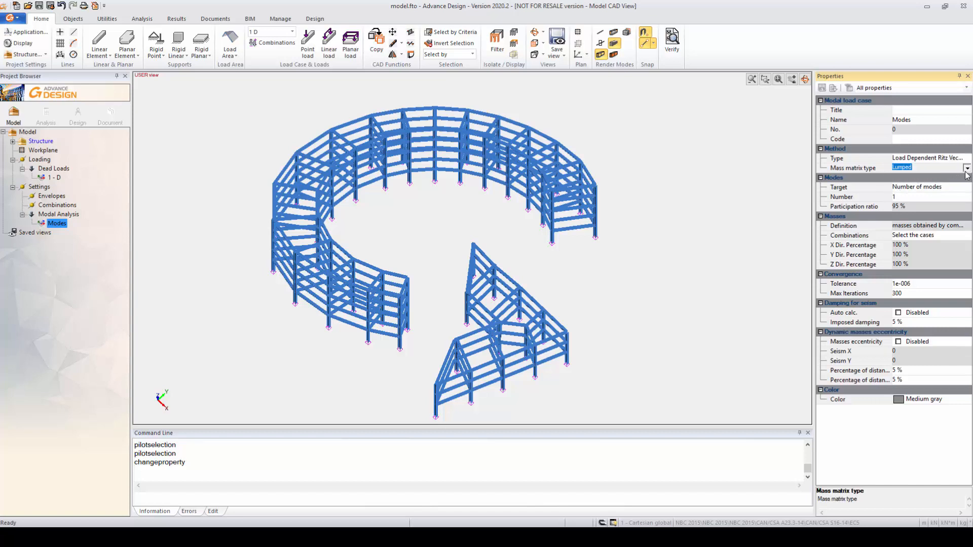
left_click(966, 169)
left_click(967, 175)
Try Participation ratio as the target of the Modes case and switch it back to Number of modes.
left_click(942, 192)
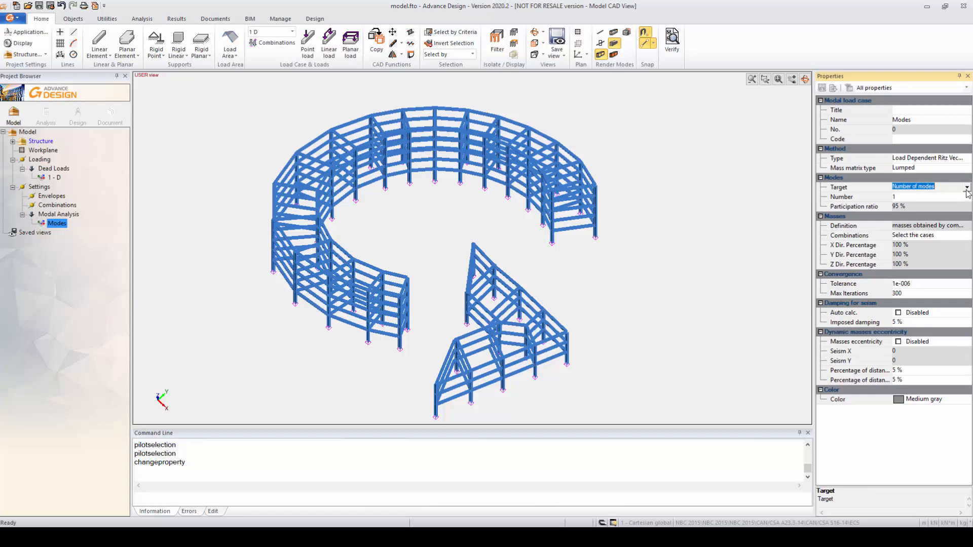
left_click(967, 187)
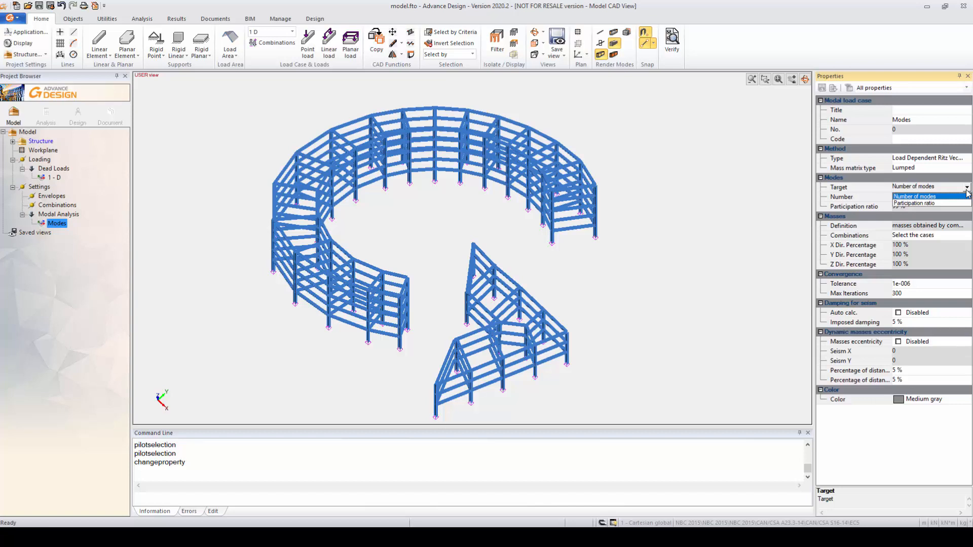
left_click(915, 203)
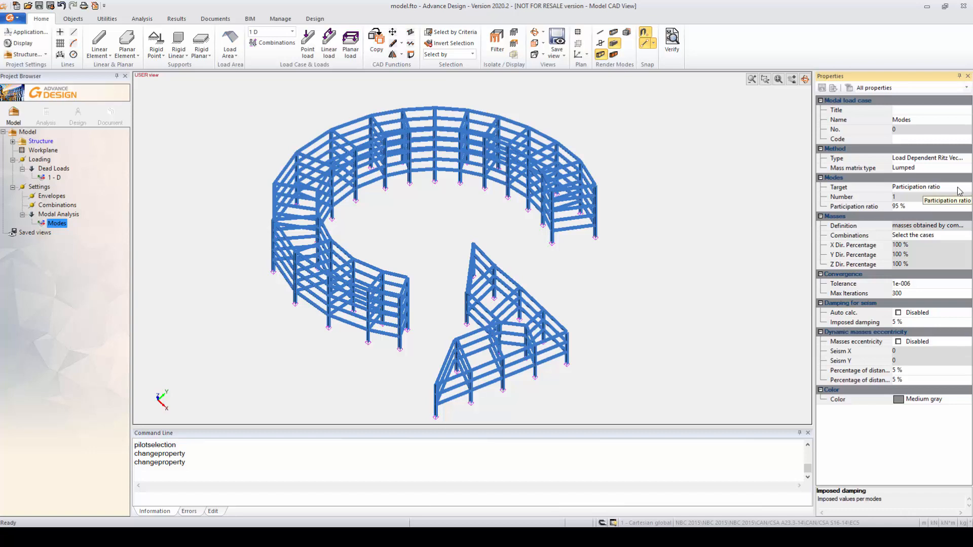
left_click(928, 187)
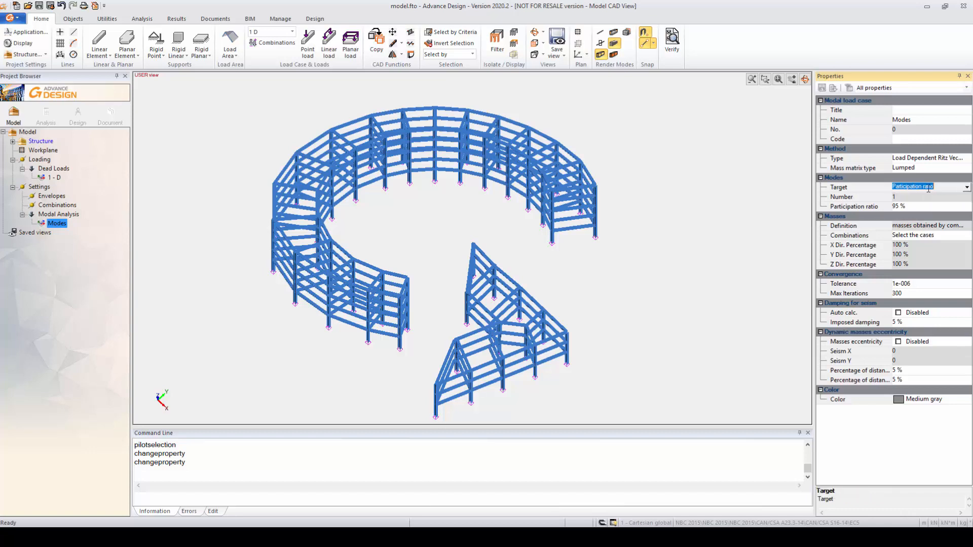
left_click(967, 187)
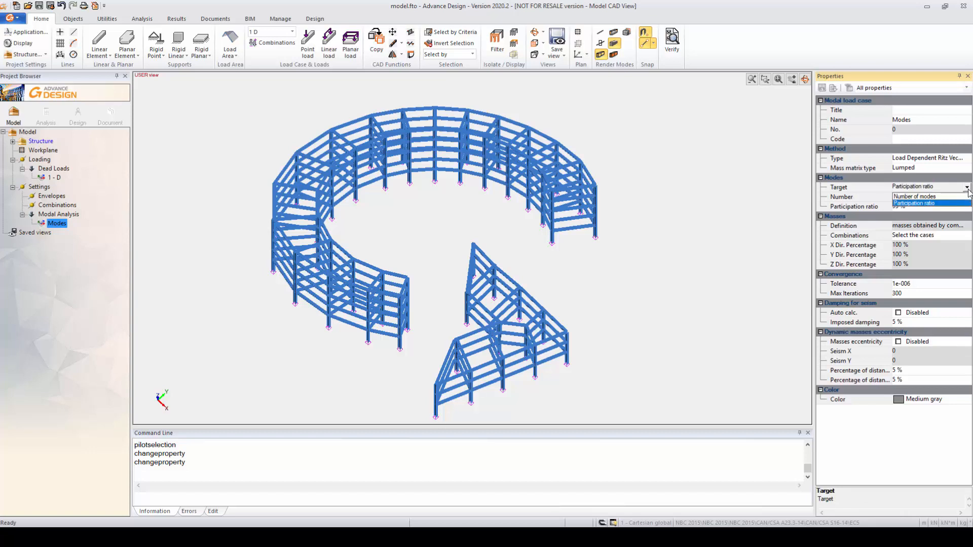
left_click(912, 196)
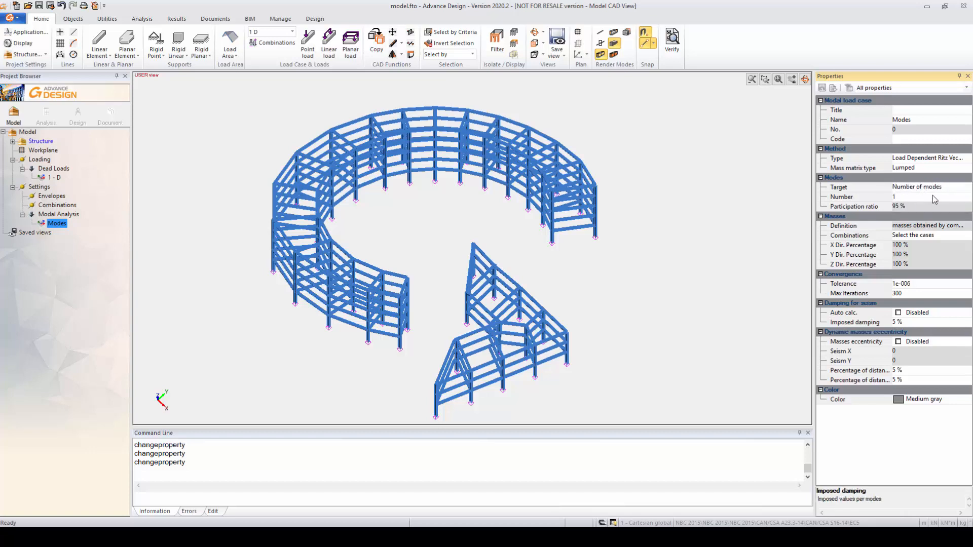
Set the number of modes for the modal analysis to 5.
left_click(906, 197)
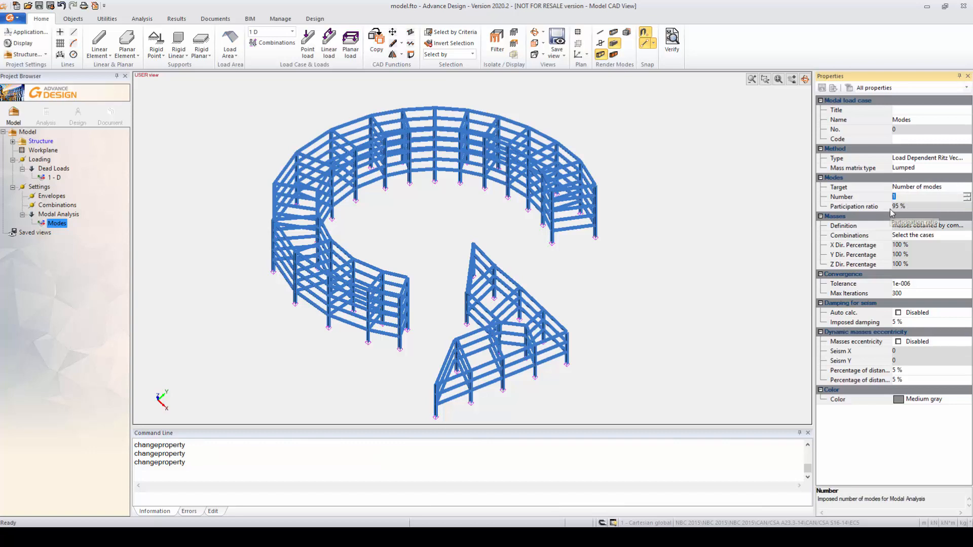
type("5")
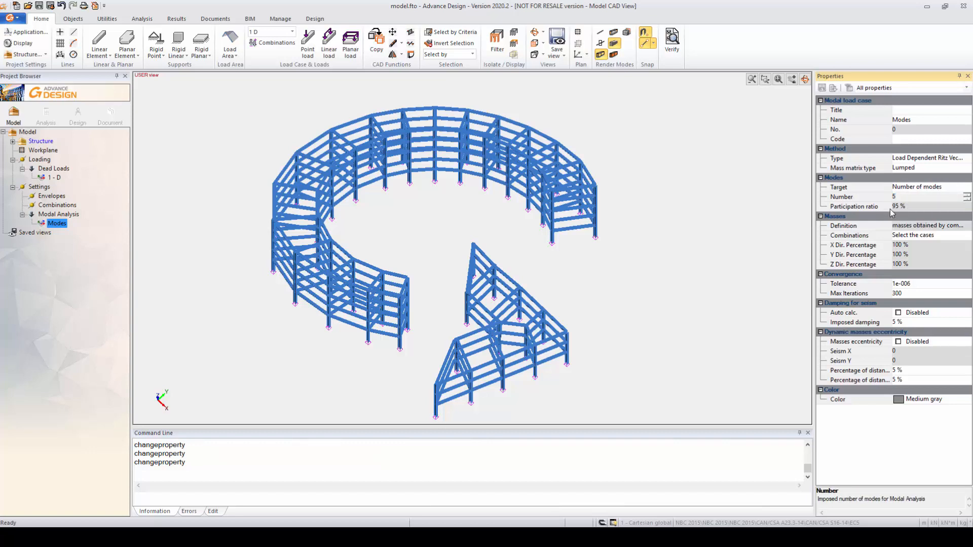
left_click(918, 228)
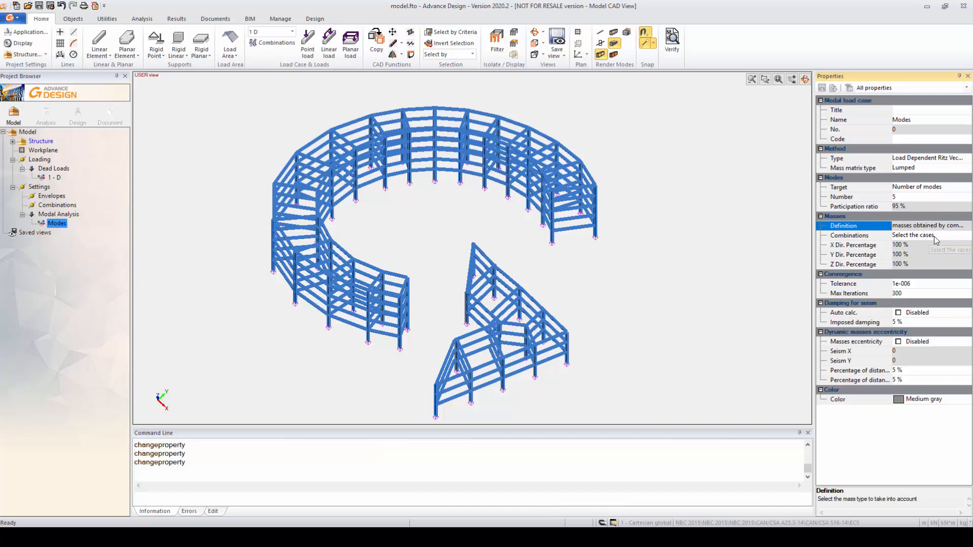
Add the dead load case 1 D with coefficient 1 to the mass combination of the Modes case.
left_click(935, 236)
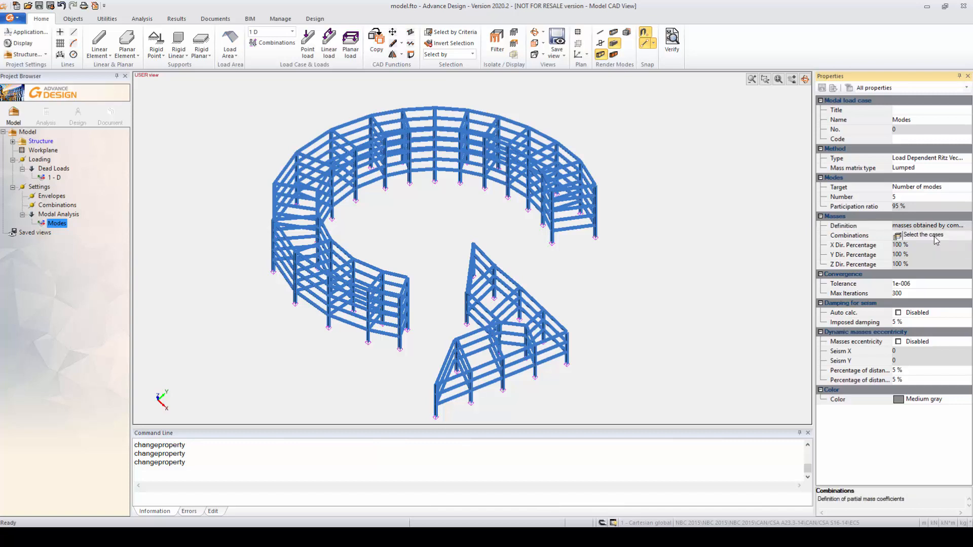
left_click(897, 236)
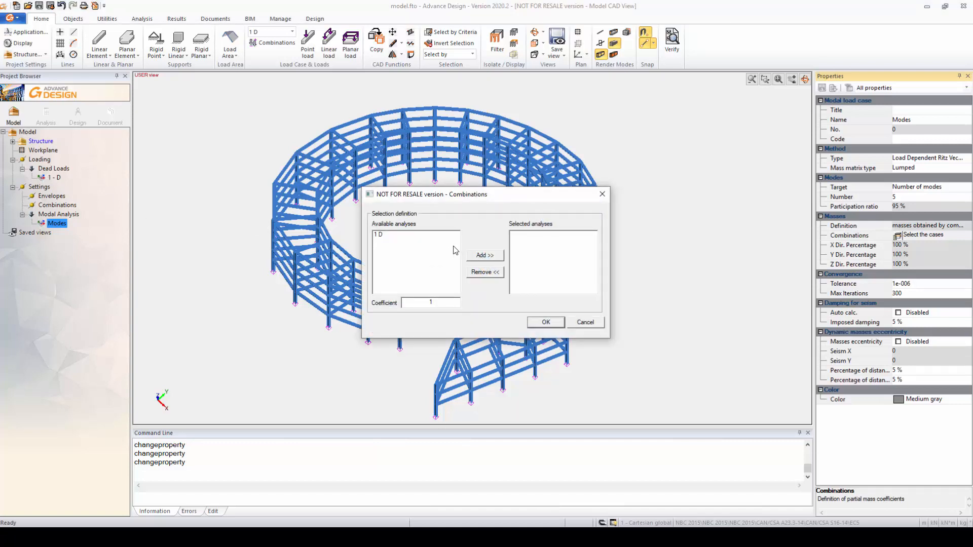
left_click(386, 236)
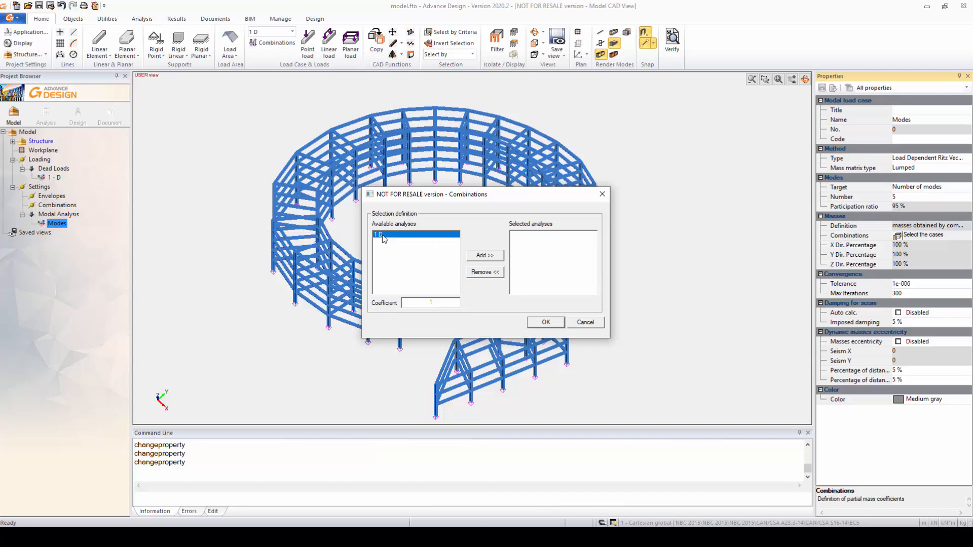
left_click(480, 259)
left_click(543, 323)
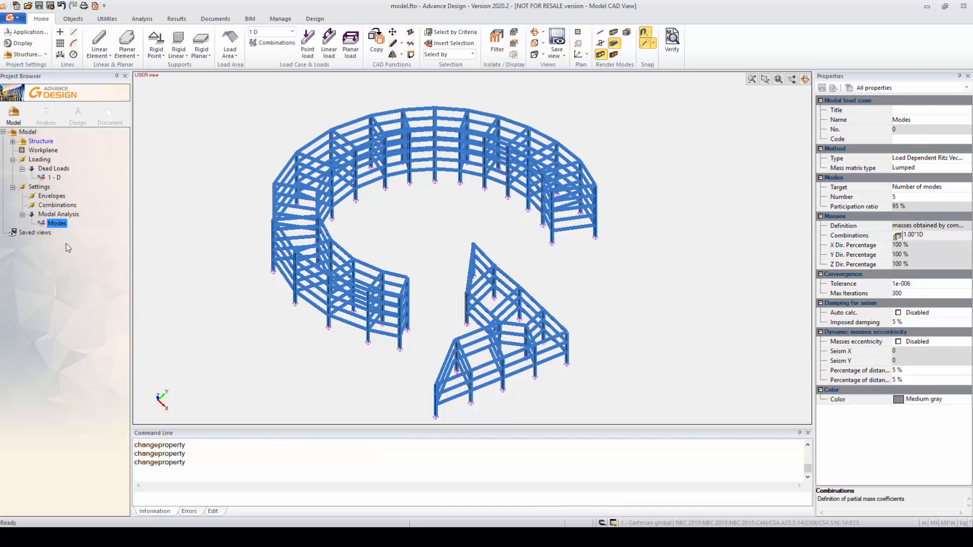
Create a new analysis model and run its calculation sequence with FE calculation enabled.
left_click(47, 115)
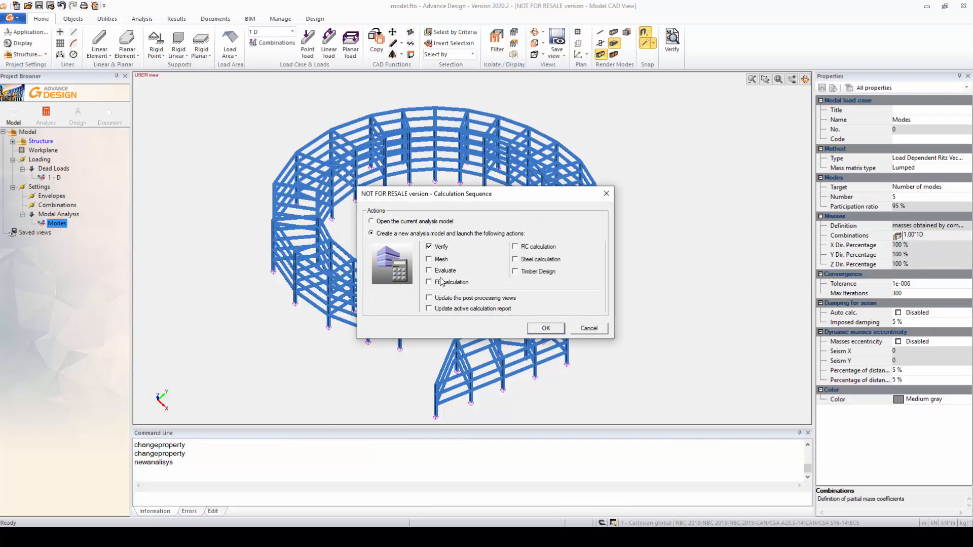
left_click(445, 283)
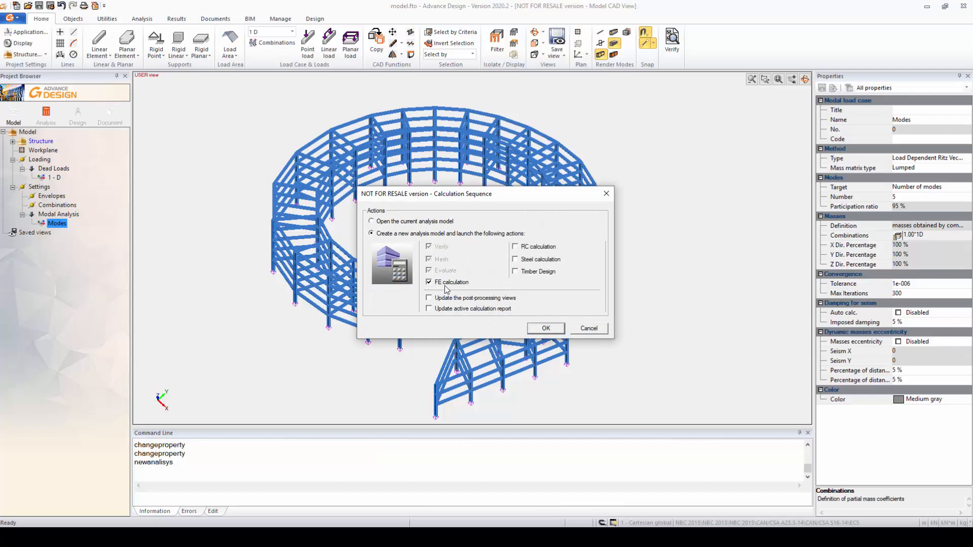
left_click(545, 329)
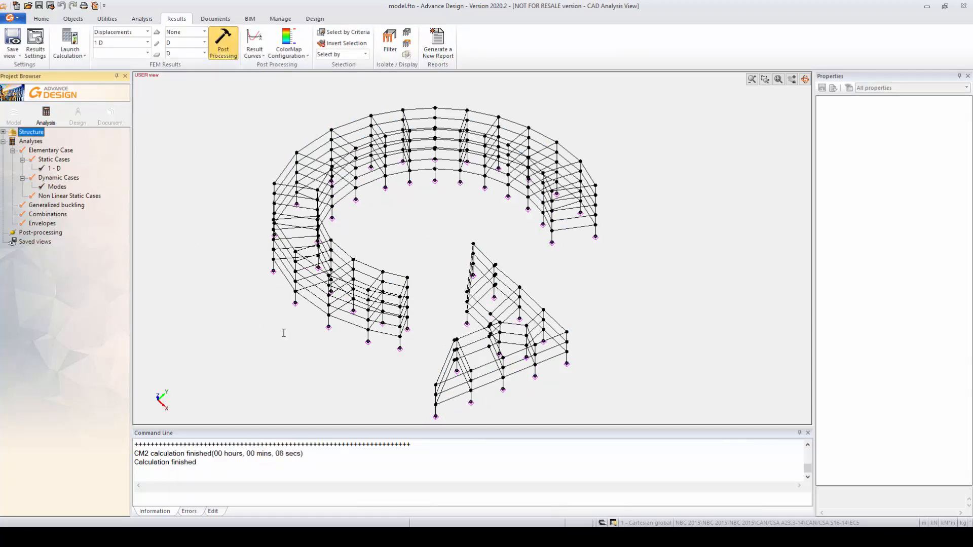
Display the FEM modal results for Mode 1 on the whole structure.
middle_click_drag(427, 212, 421, 209)
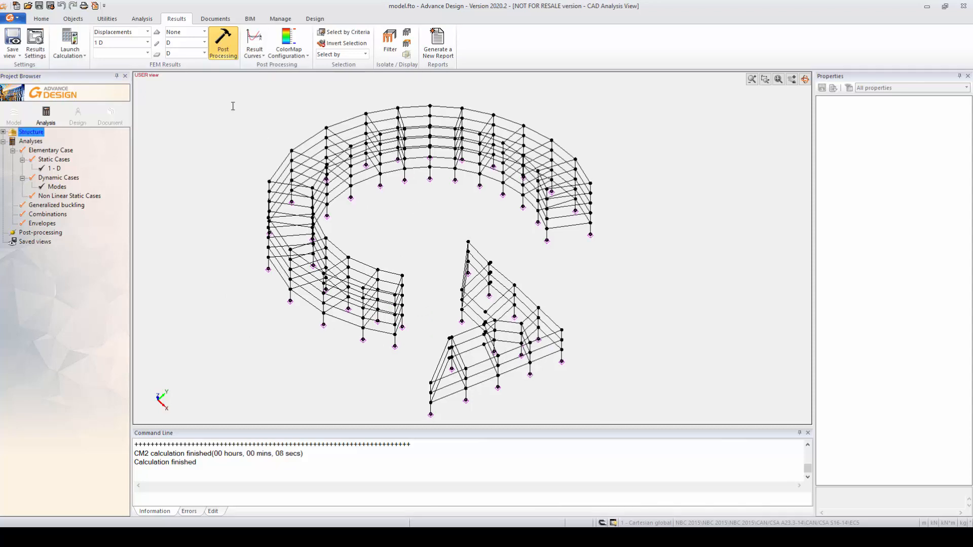
left_click(147, 34)
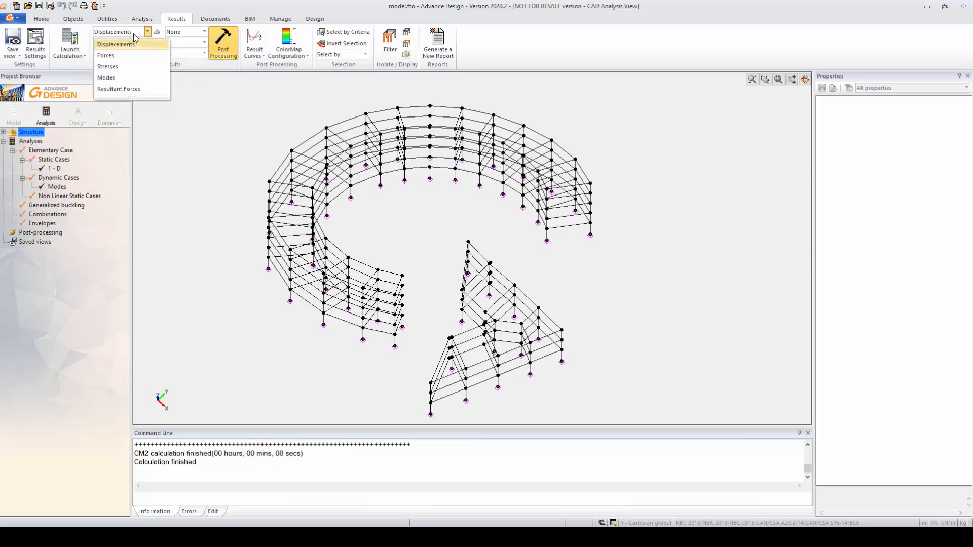
left_click(116, 80)
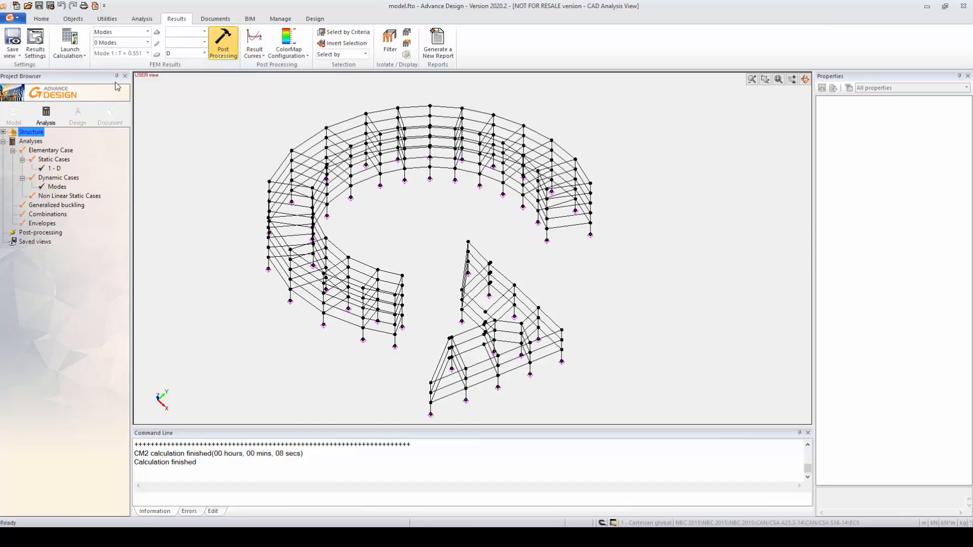
left_click(147, 43)
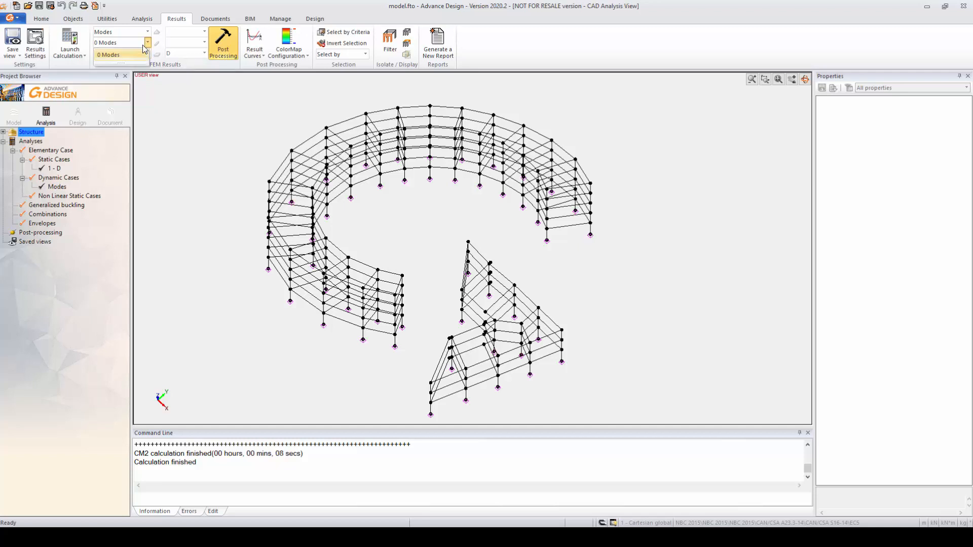
left_click(142, 44)
left_click(147, 53)
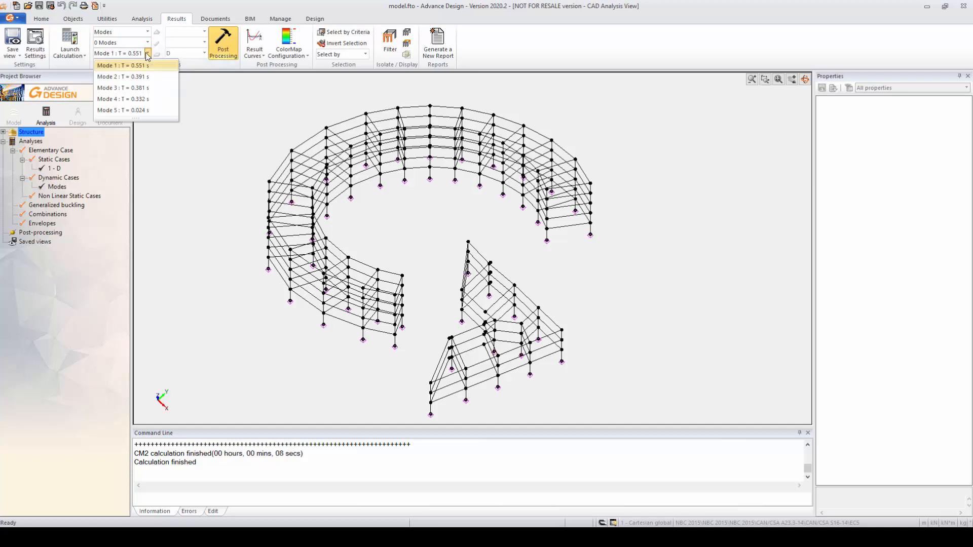
left_click(147, 53)
left_click(147, 53)
left_click(134, 66)
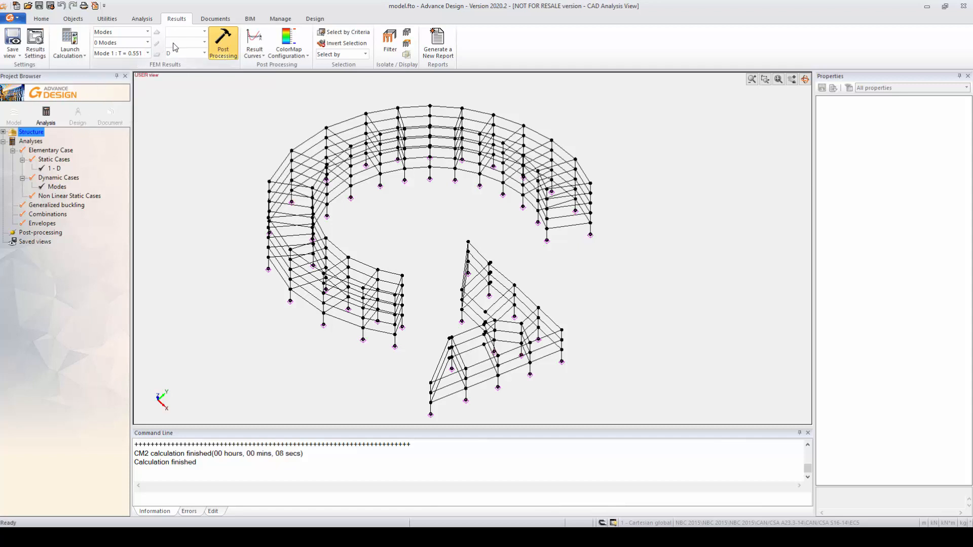
left_click(223, 48)
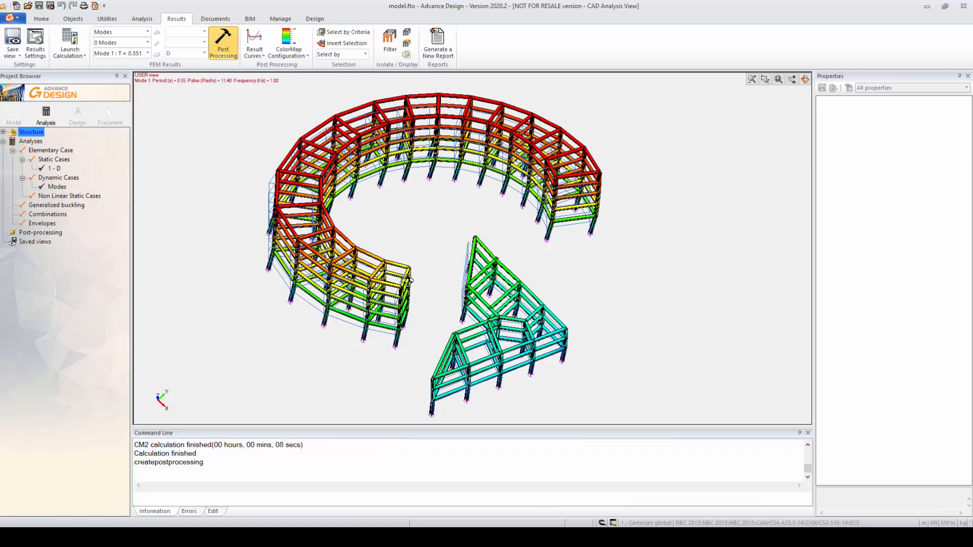
Display the post-processing results for Mode 2 of the modal analysis.
left_click_drag(407, 287, 409, 257)
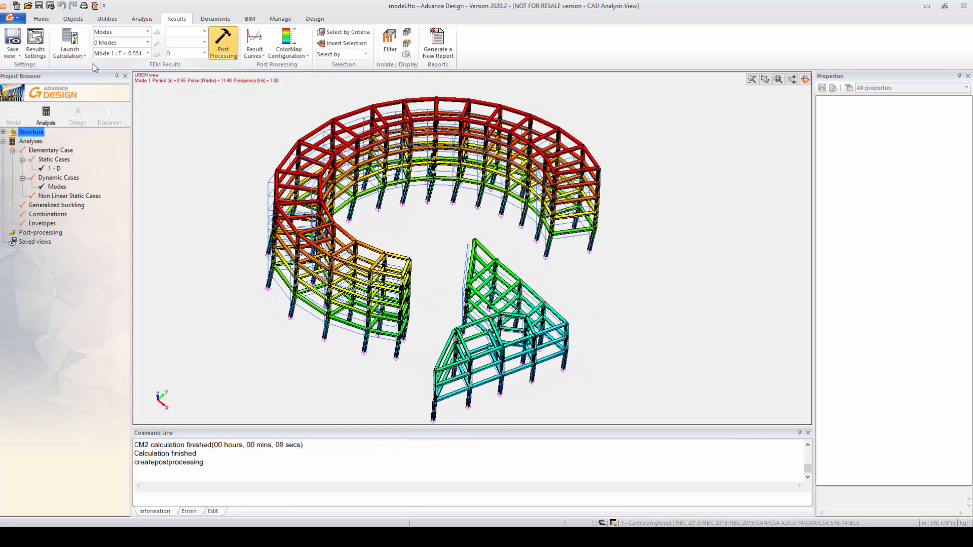
left_click(148, 53)
left_click(136, 71)
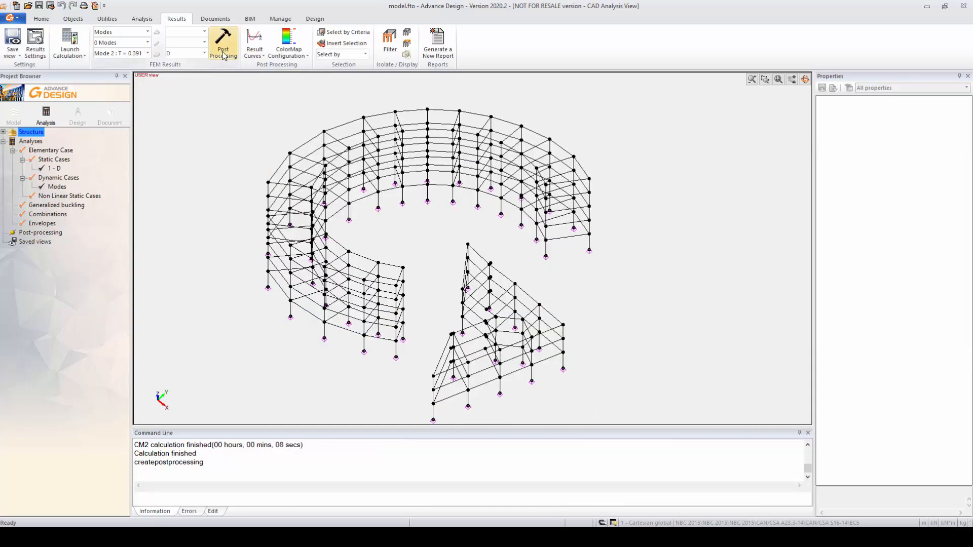
left_click(226, 45)
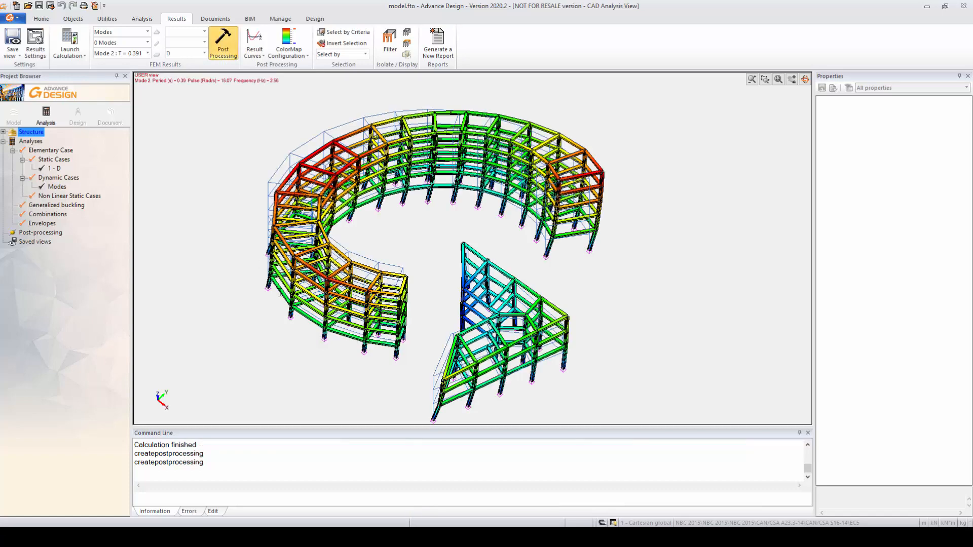
Examine the Mode 2 deformed shape from other angles and play its post-processing animation.
middle_click_drag(281, 293, 310, 311, "shift")
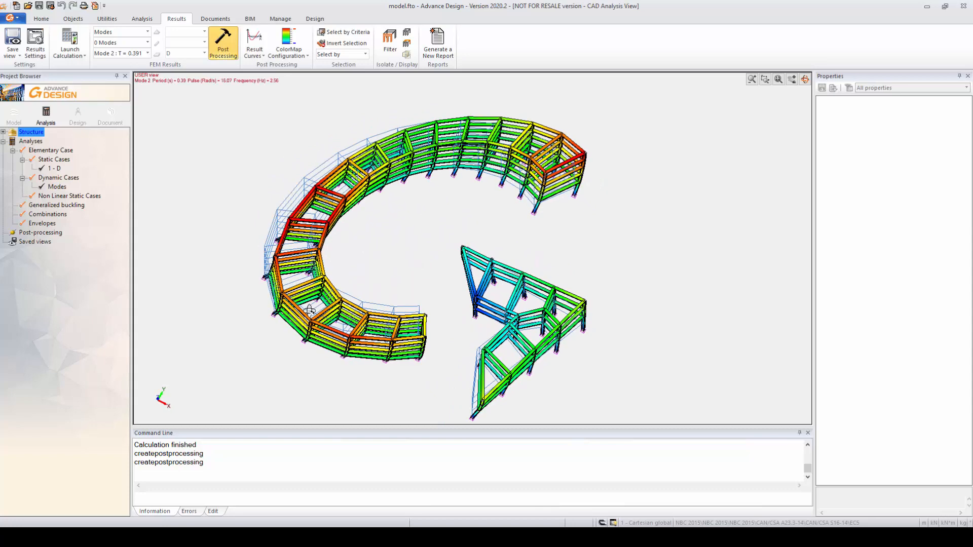
left_click(148, 54)
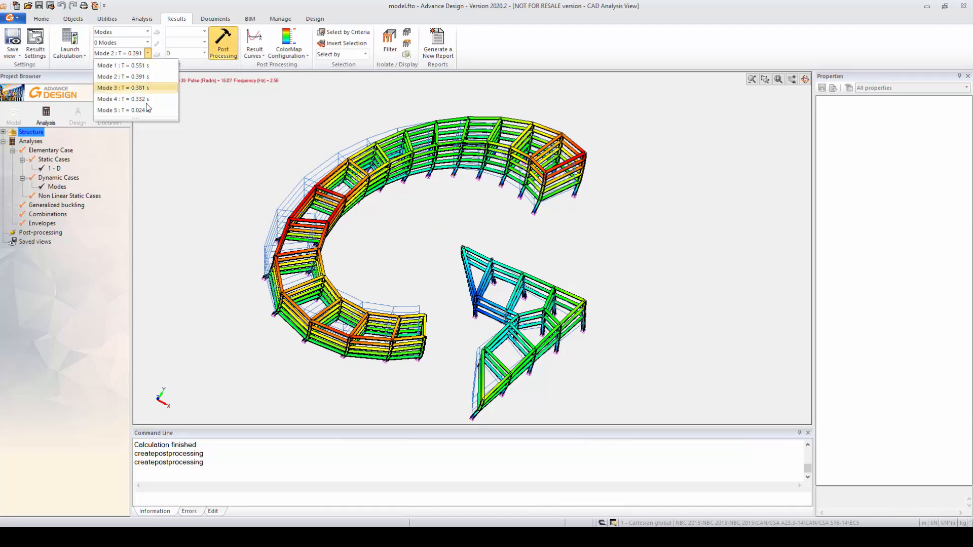
left_click(148, 54)
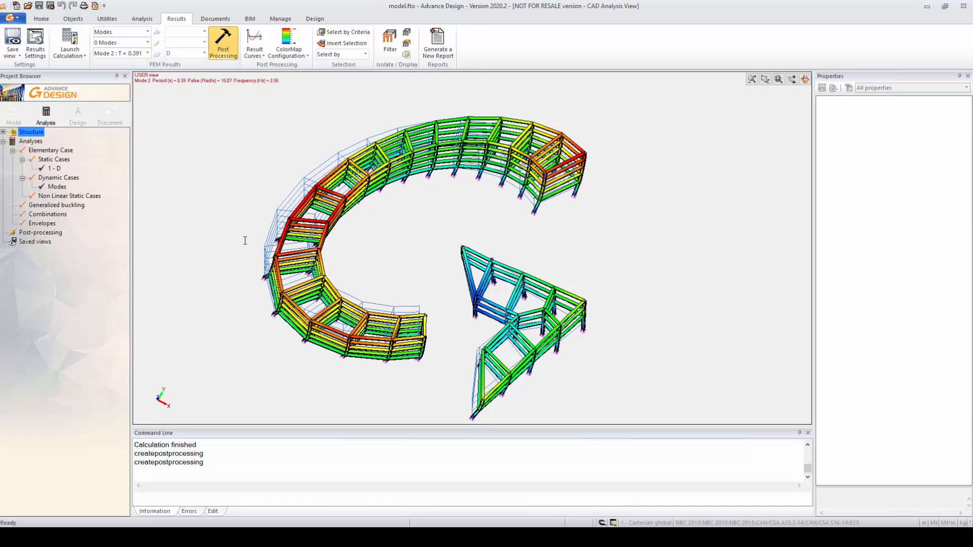
mouse_move(365, 297)
middle_mouse_down("shift")
mouse_move(314, 250)
mouse_move(399, 243)
mouse_move(382, 301)
mouse_move(338, 288)
mouse_move(349, 304)
middle_mouse_up("shift")
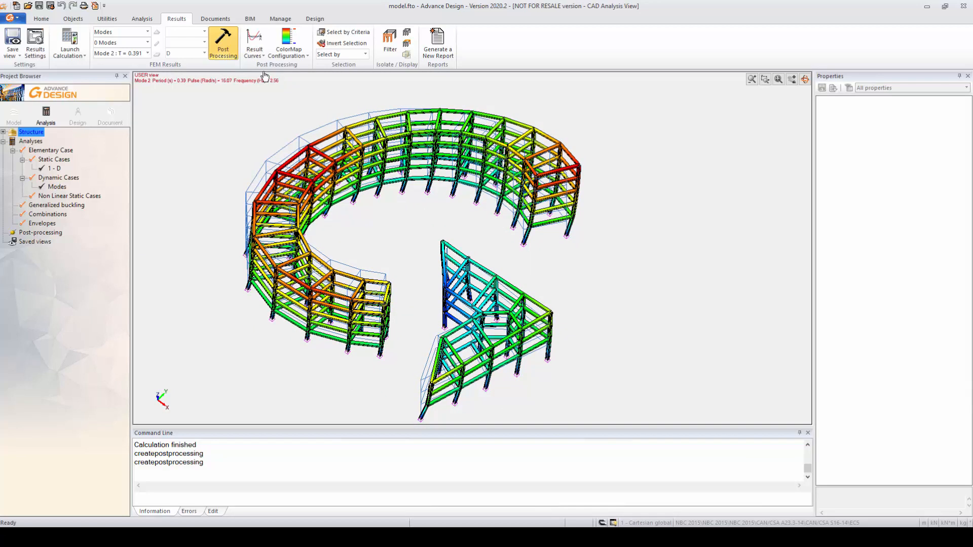
left_click(288, 60)
left_click(289, 117)
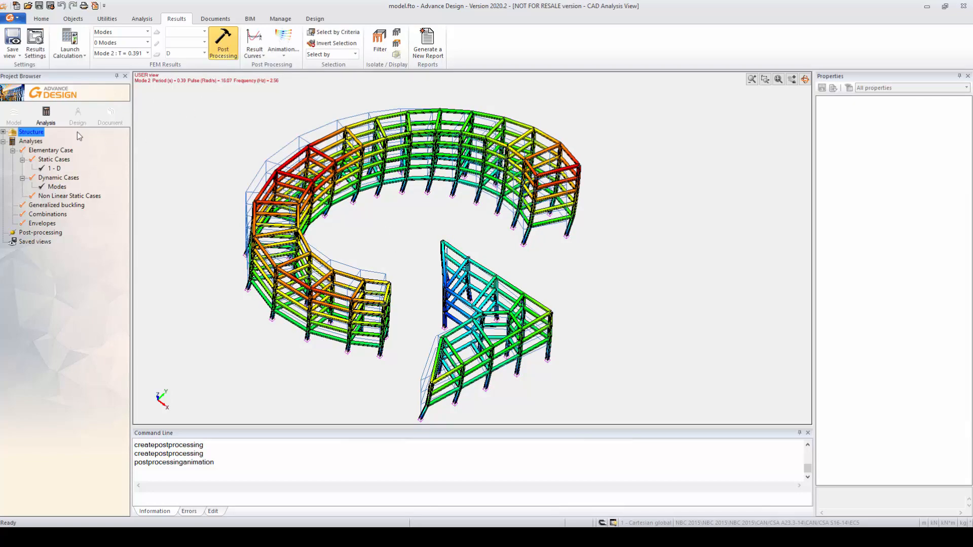
Return to the descriptive model and create a Dynamic Temporal Loads case family under Loading.
left_click(14, 116)
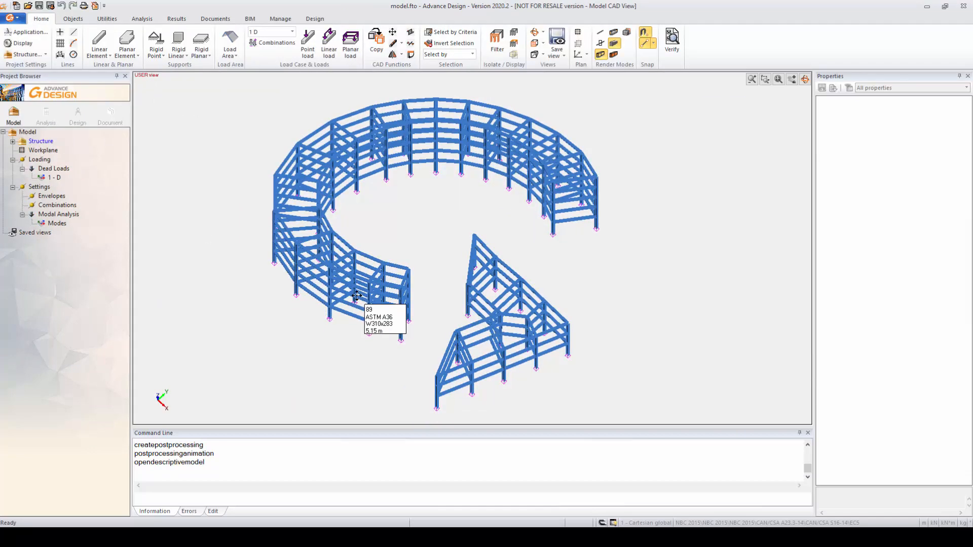
middle_click_drag(356, 296, 418, 281)
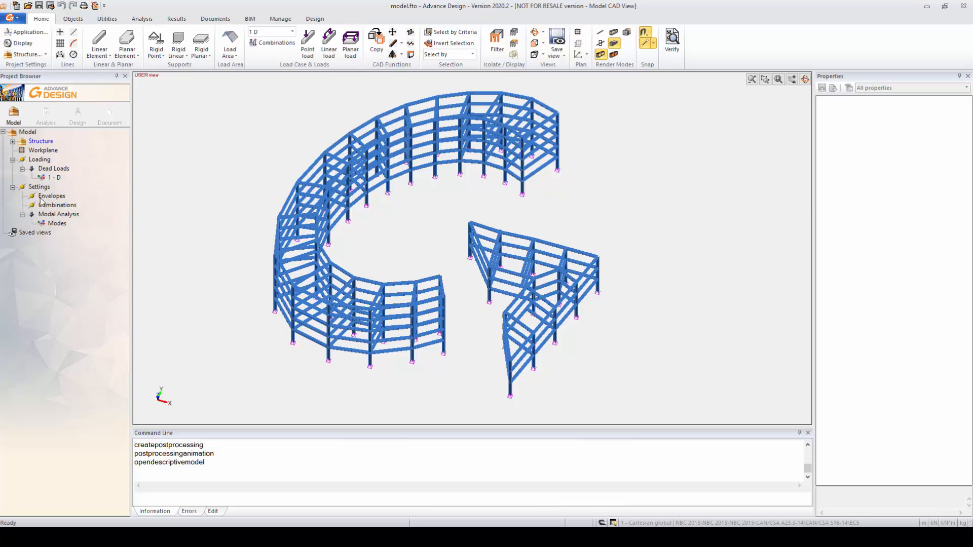
left_click(40, 160)
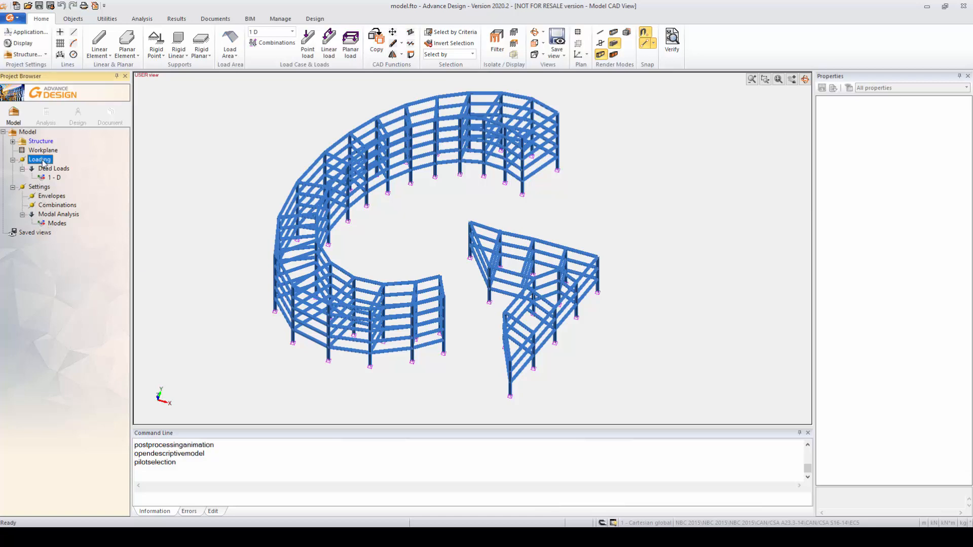
right_click(44, 162)
left_click(66, 167)
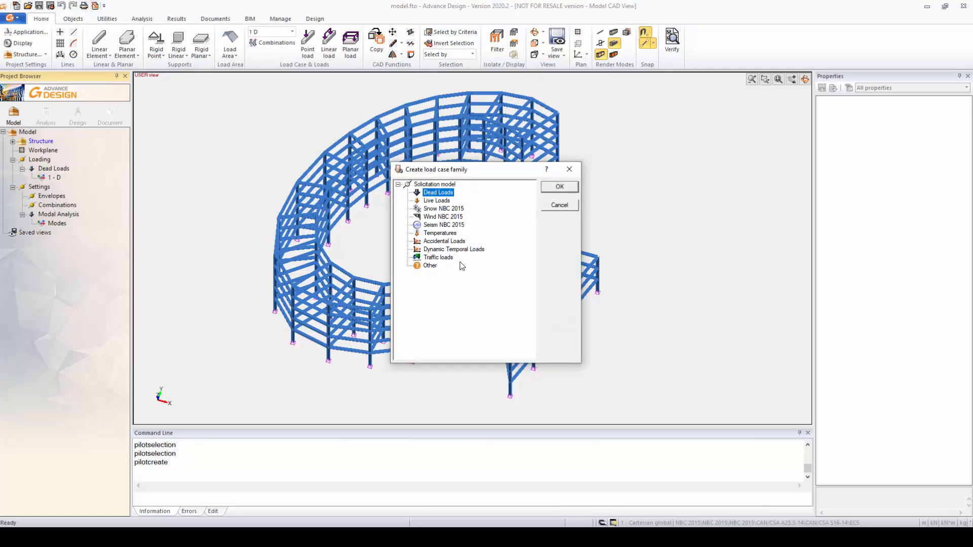
left_click(454, 250)
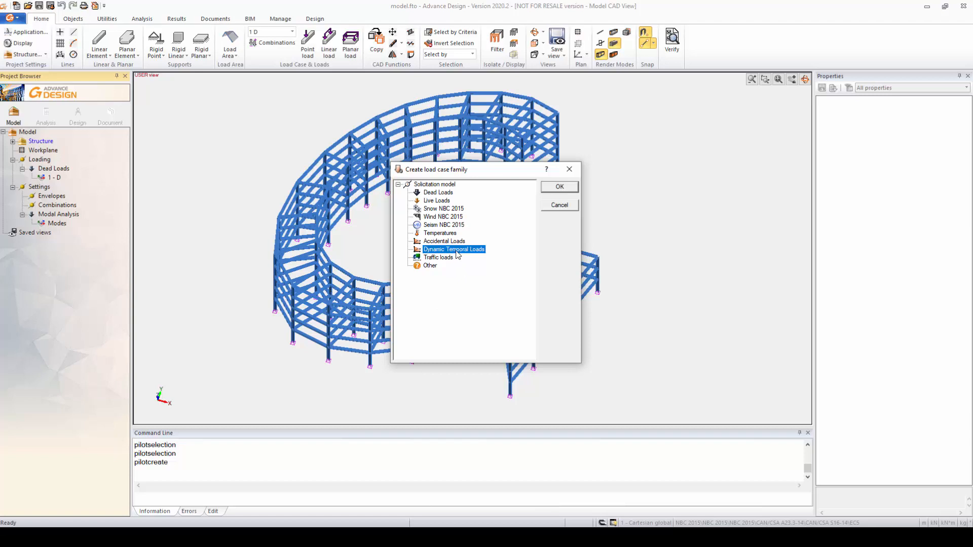
left_click(559, 188)
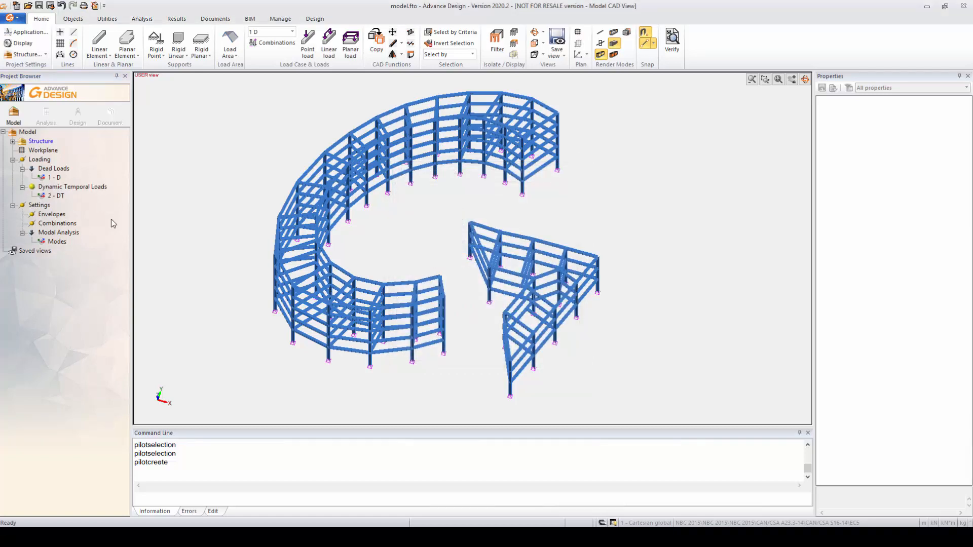
Set the solicitation type of the dynamic temporal load case 2 - DT to Accelerogram.
left_click(47, 189)
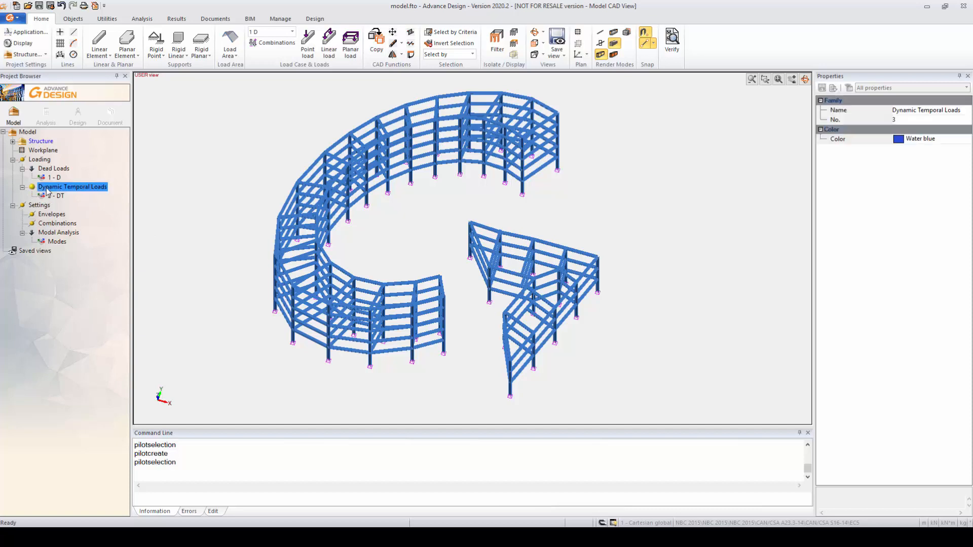
left_click(52, 195)
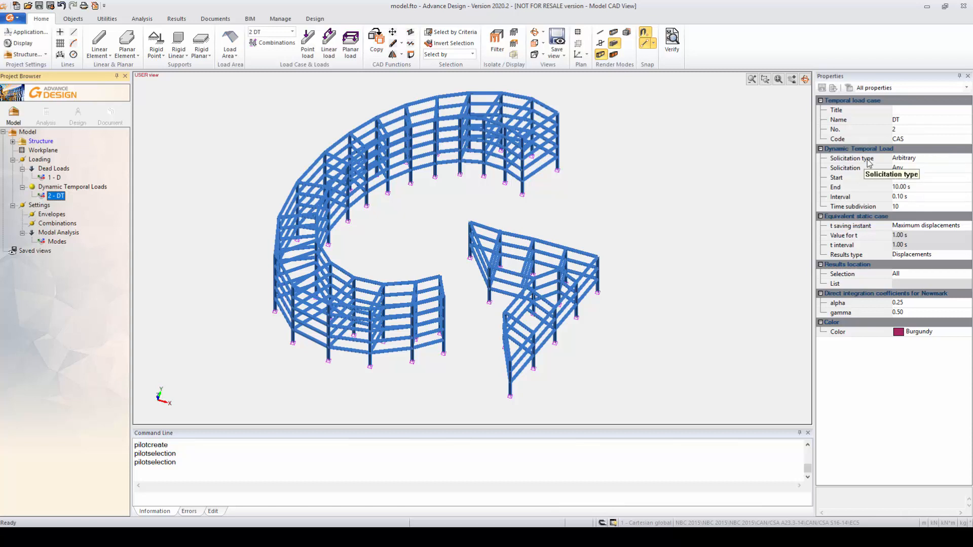
left_click(950, 160)
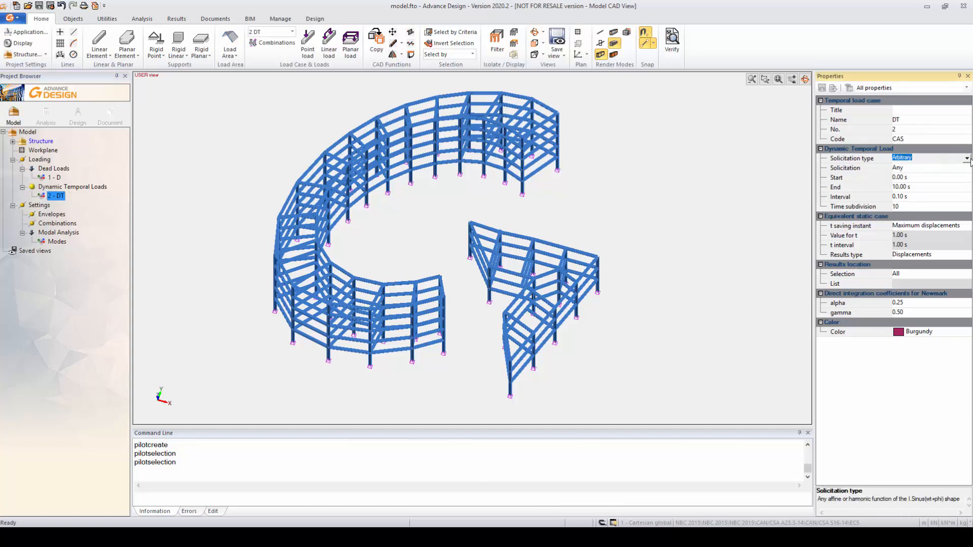
left_click(968, 158)
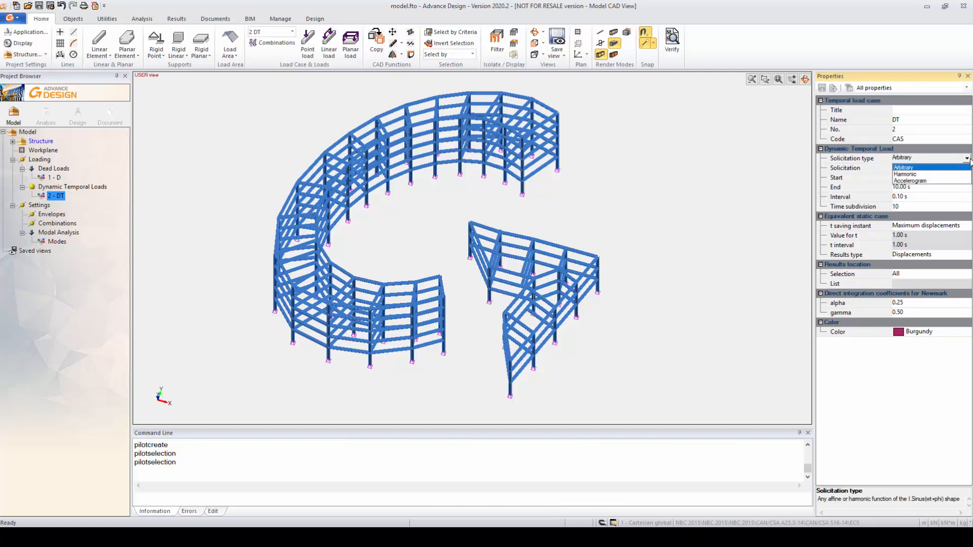
left_click(912, 181)
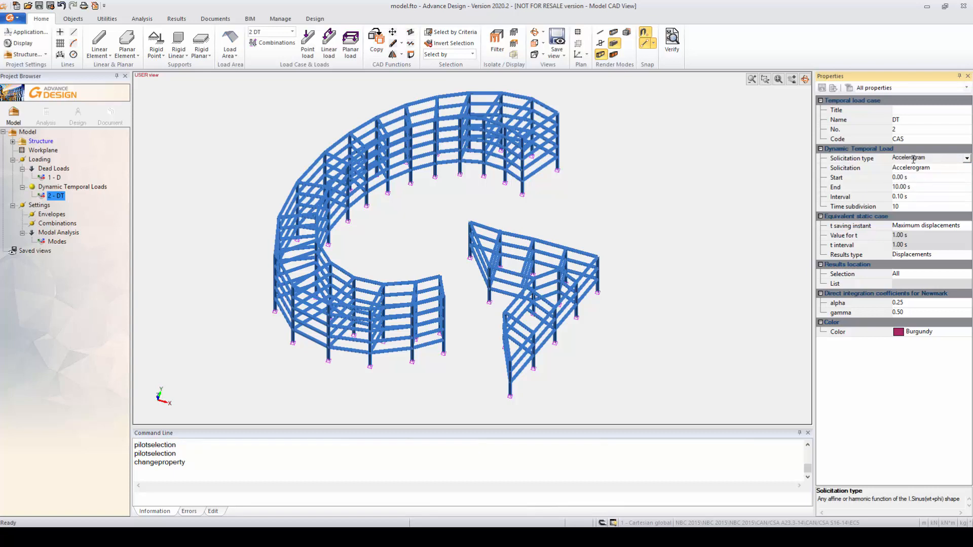
Load the ElCentro 1940 E-W (not scaled).acc file as the load case's accelerogram function and accept it.
left_click(915, 169)
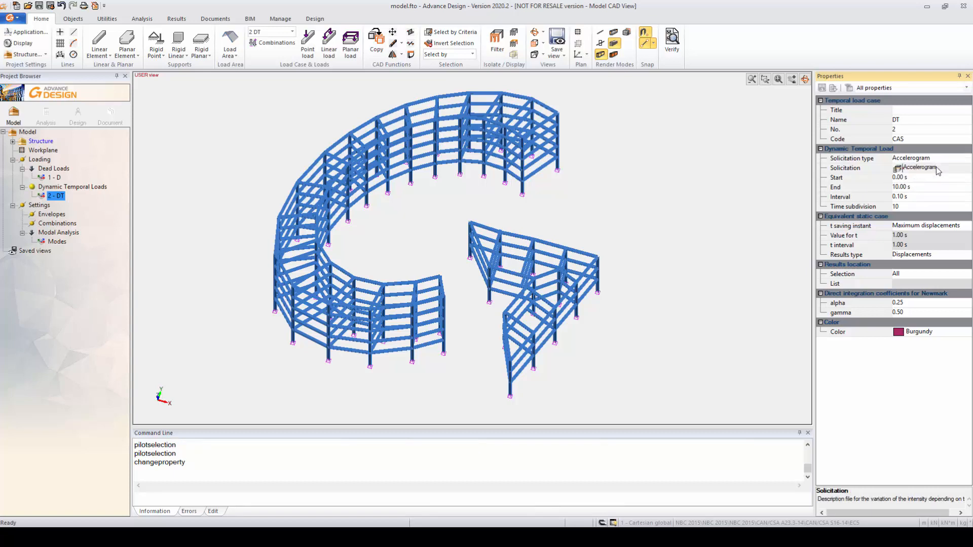
left_click(897, 169)
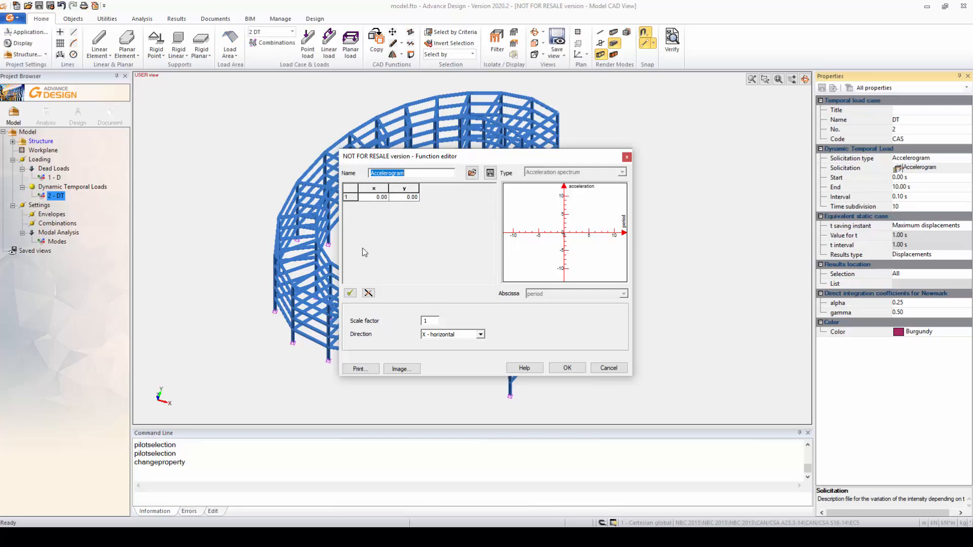
left_click(472, 173)
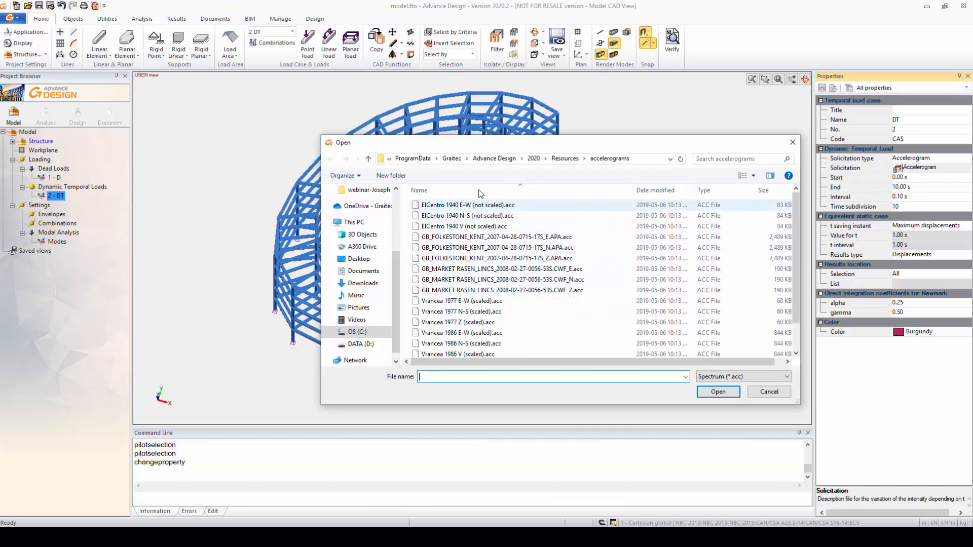
left_click(460, 205)
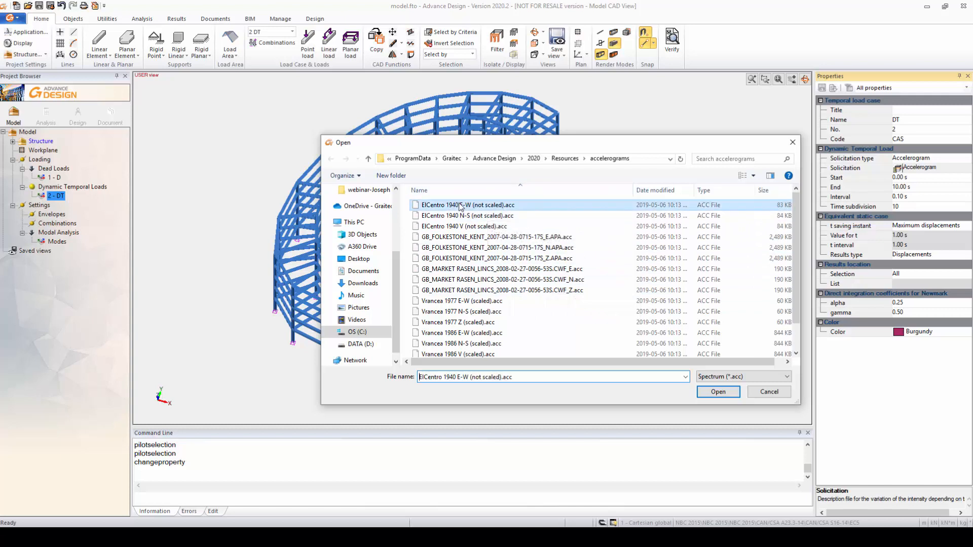
left_click(722, 395)
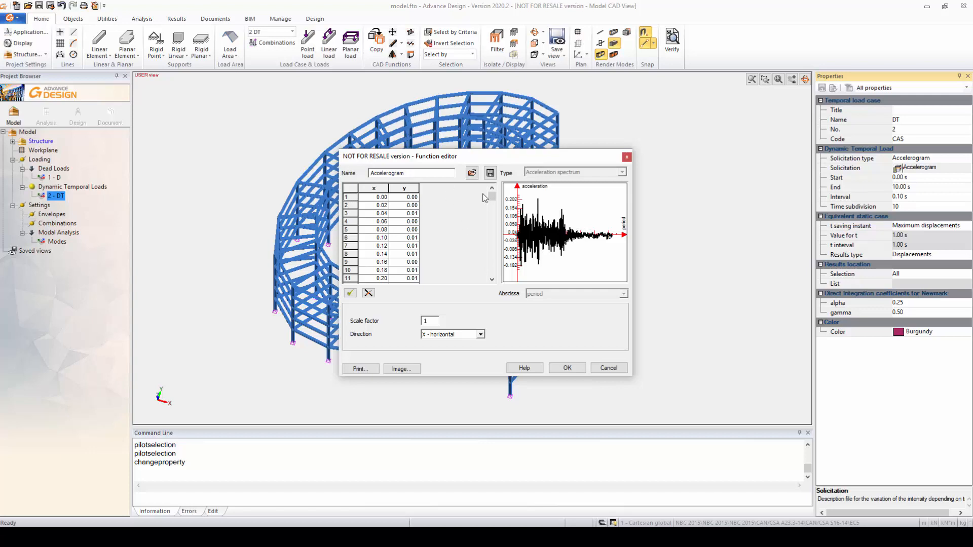
mouse_move(492, 199)
left_mouse_down()
mouse_move(494, 261)
mouse_move(492, 195)
left_mouse_up()
left_click(564, 367)
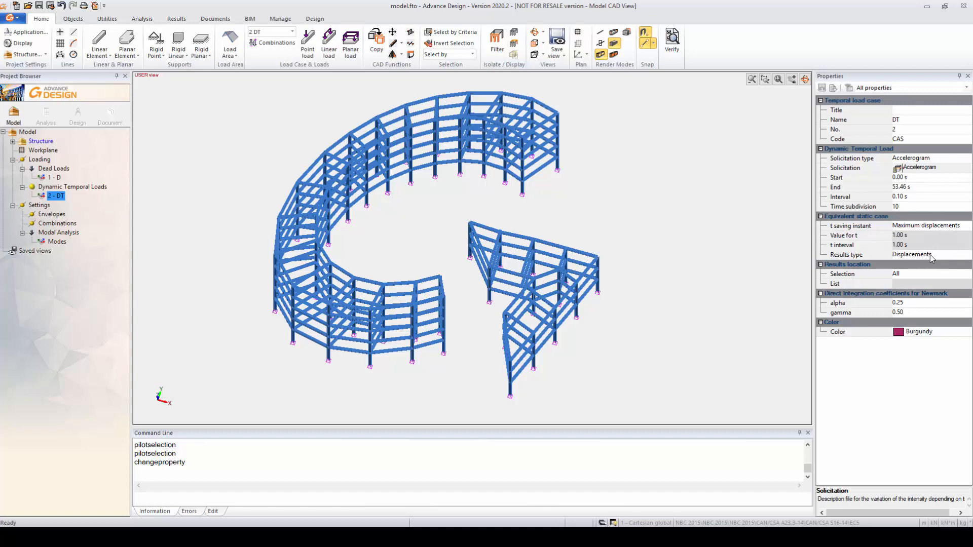
Set the t saving instant of the DT load case's equivalent static case to Regular range.
left_click(955, 226)
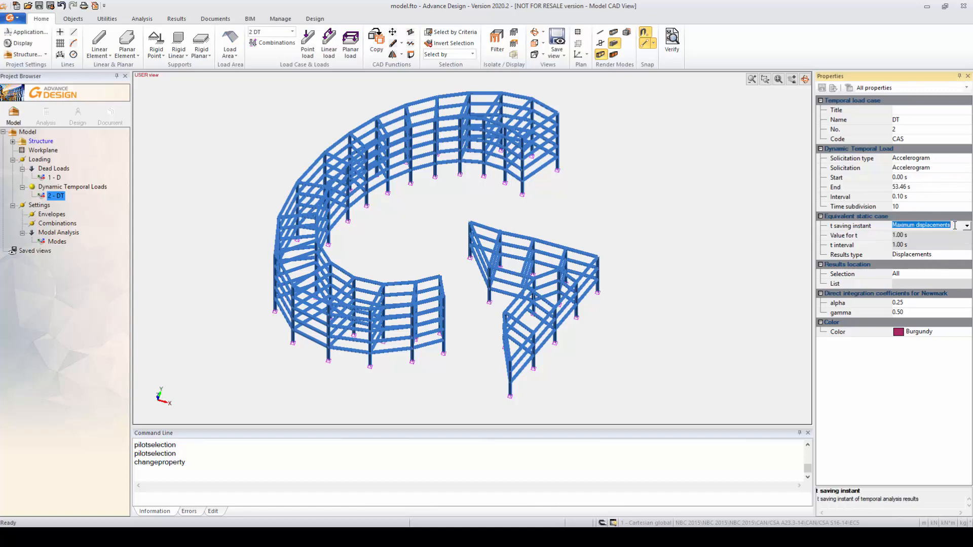
left_click(966, 227)
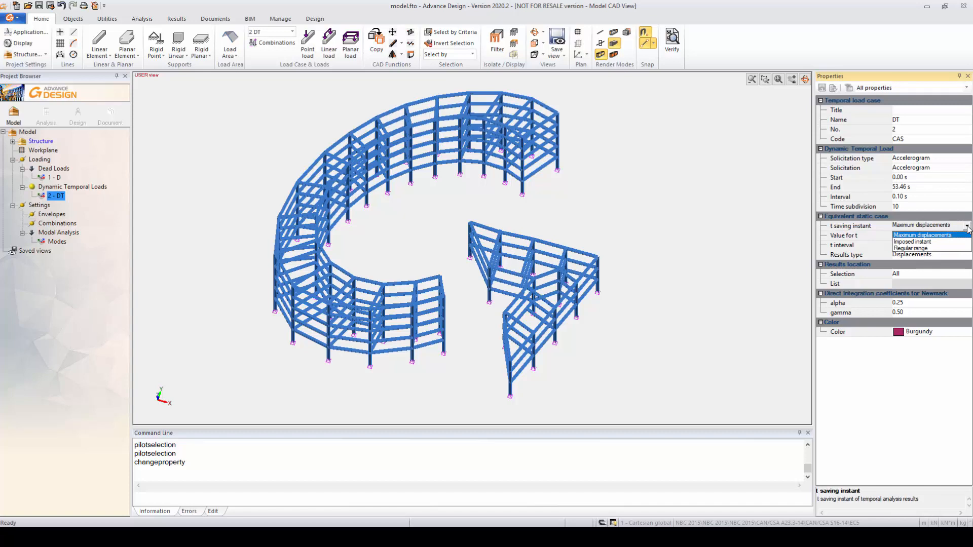
left_click(911, 249)
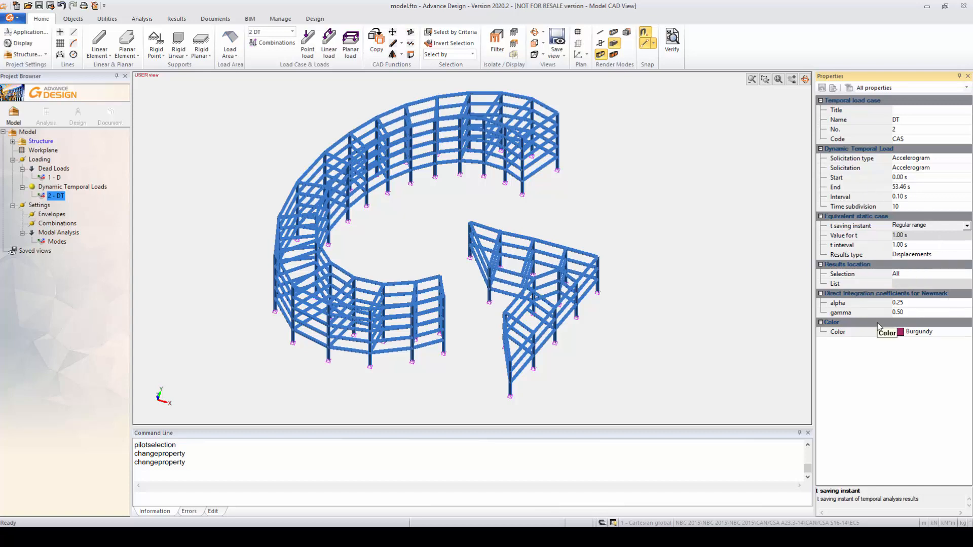
Create a new analysis model and run the FE calculation with the DT dynamic temporal load case included.
left_click(57, 187)
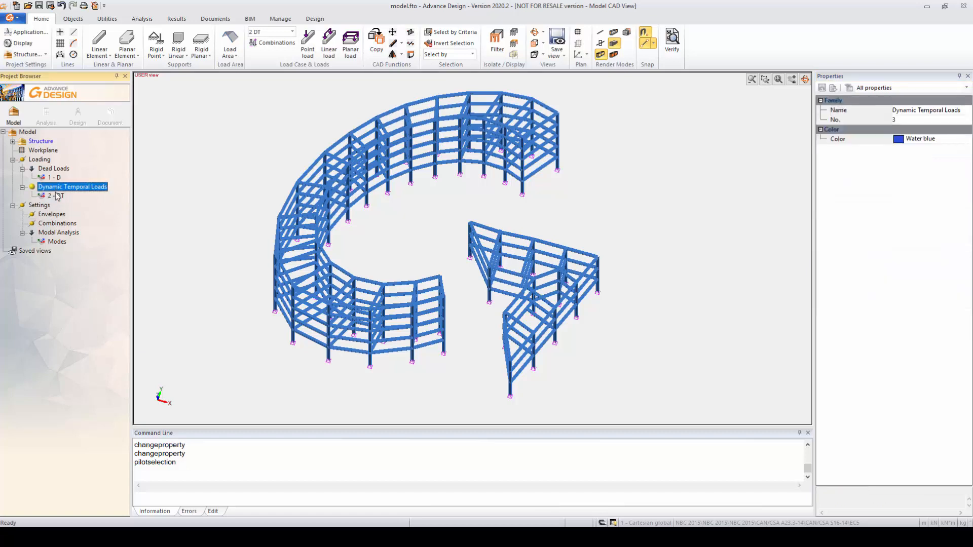
left_click(55, 196)
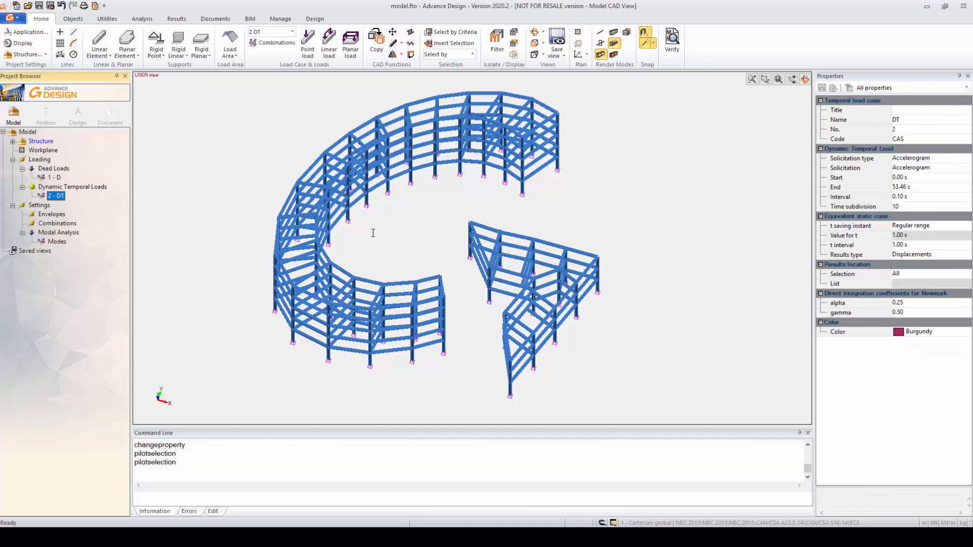
left_click(45, 114)
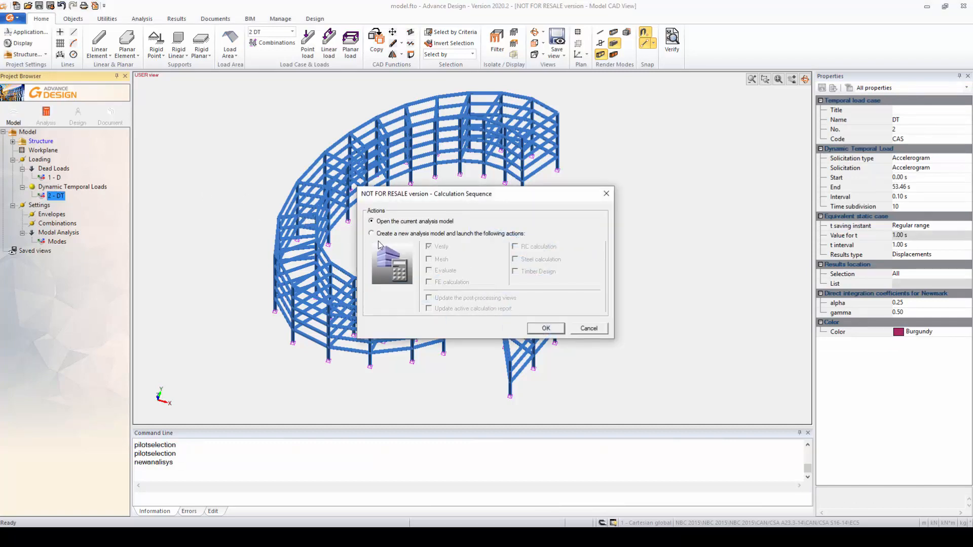
left_click(388, 236)
left_click(428, 283)
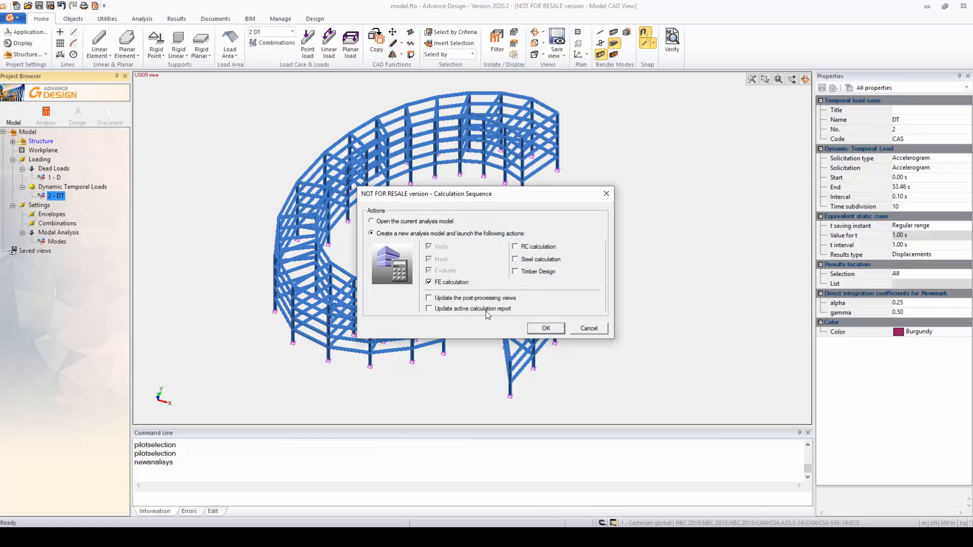
left_click(546, 329)
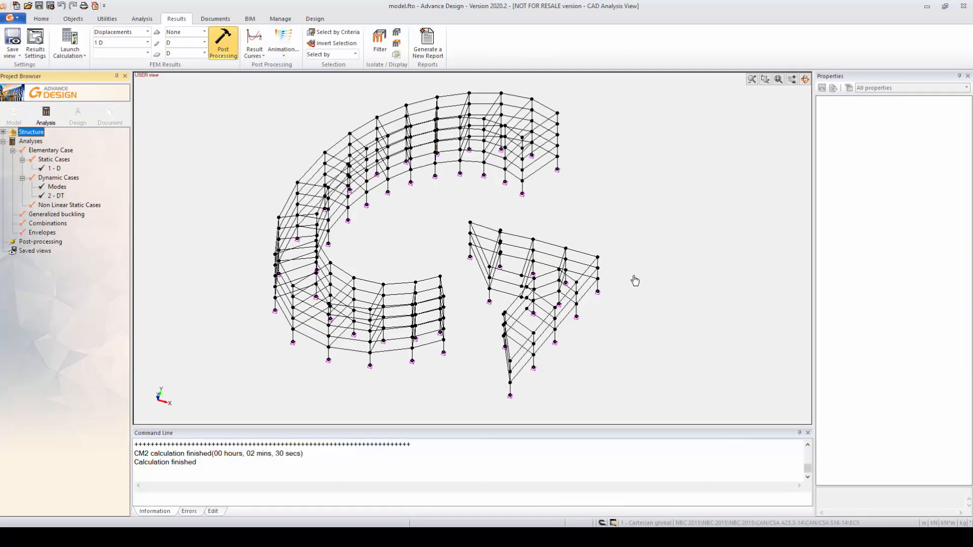
Display the displacements of load case 2 DT at T 5 = 5.000 s on the structure.
middle_click_drag(401, 247, 415, 259)
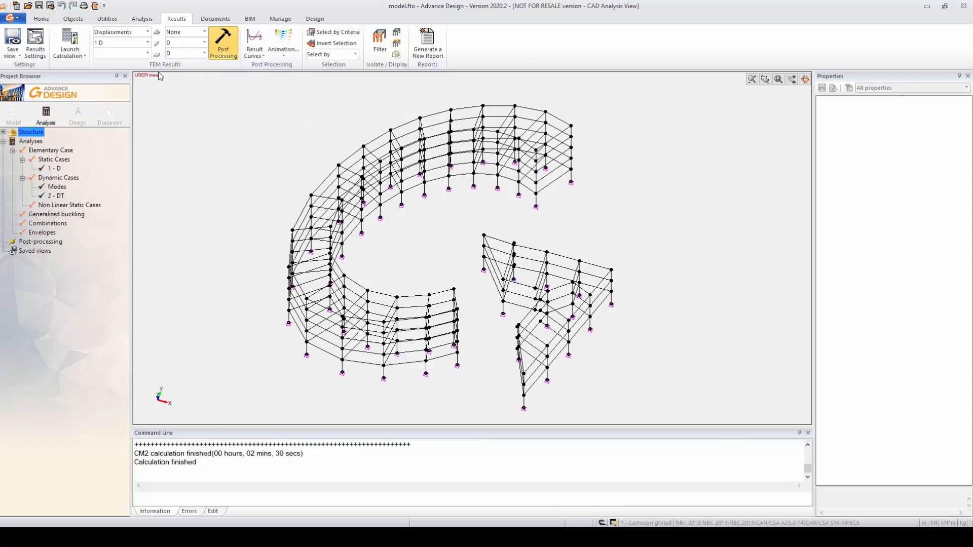
left_click(147, 43)
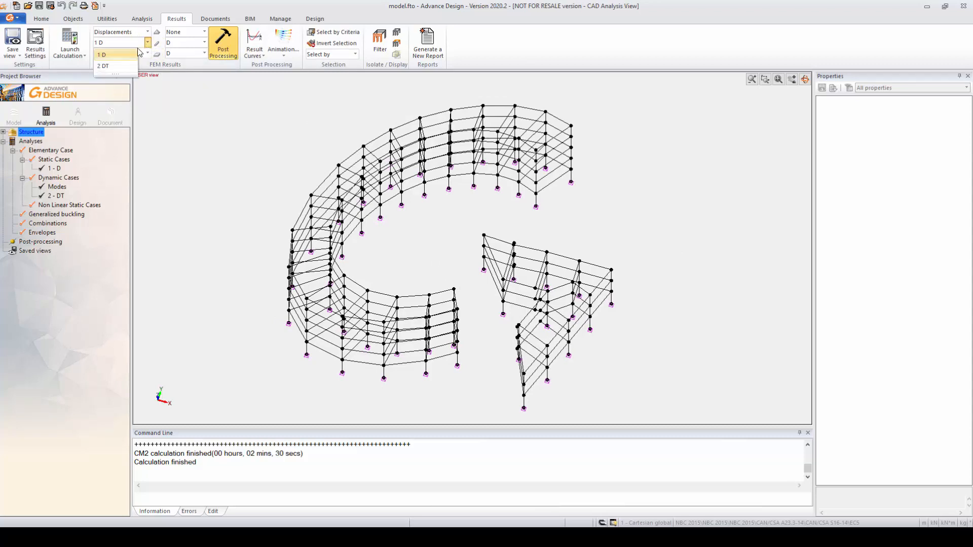
left_click(108, 66)
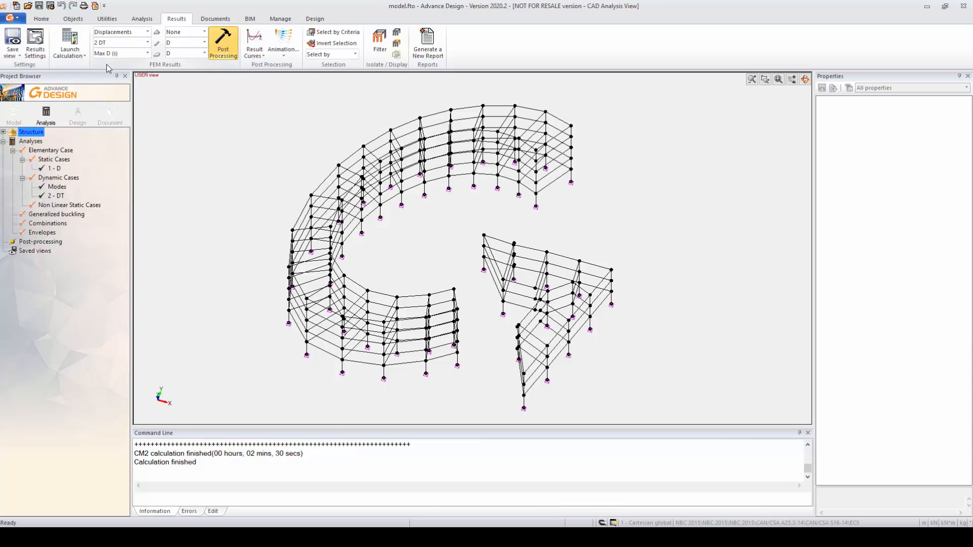
left_click(148, 53)
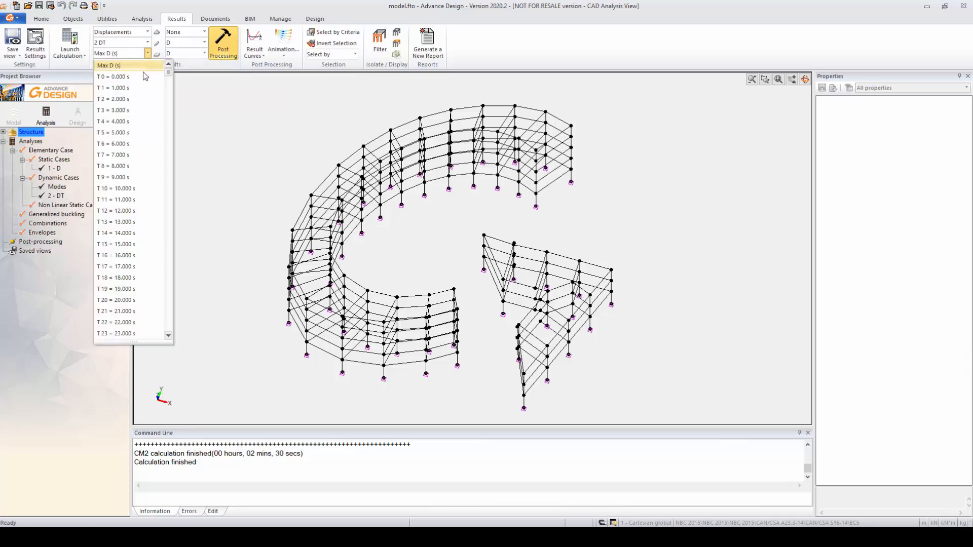
mouse_move(169, 76)
left_mouse_down()
mouse_move(163, 335)
mouse_move(172, 70)
left_mouse_up()
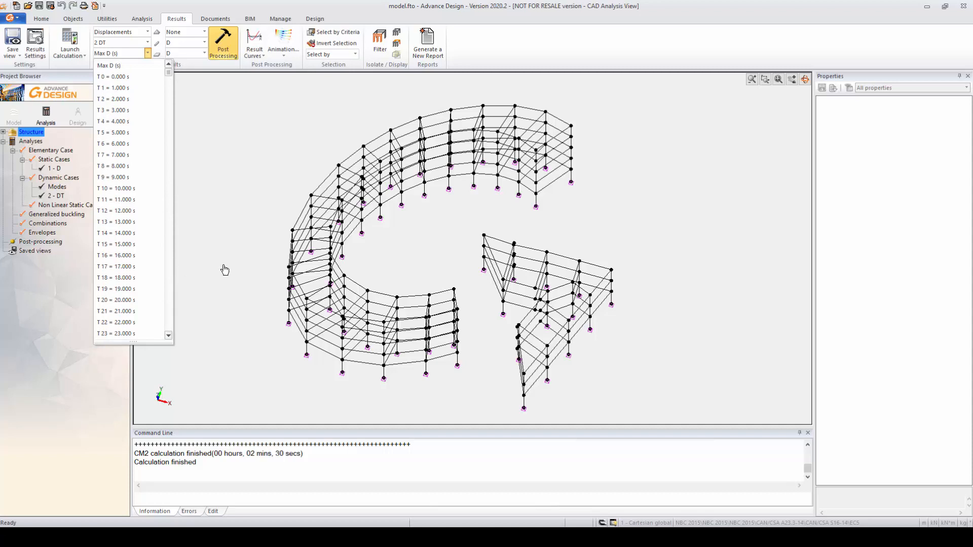
left_click(130, 136)
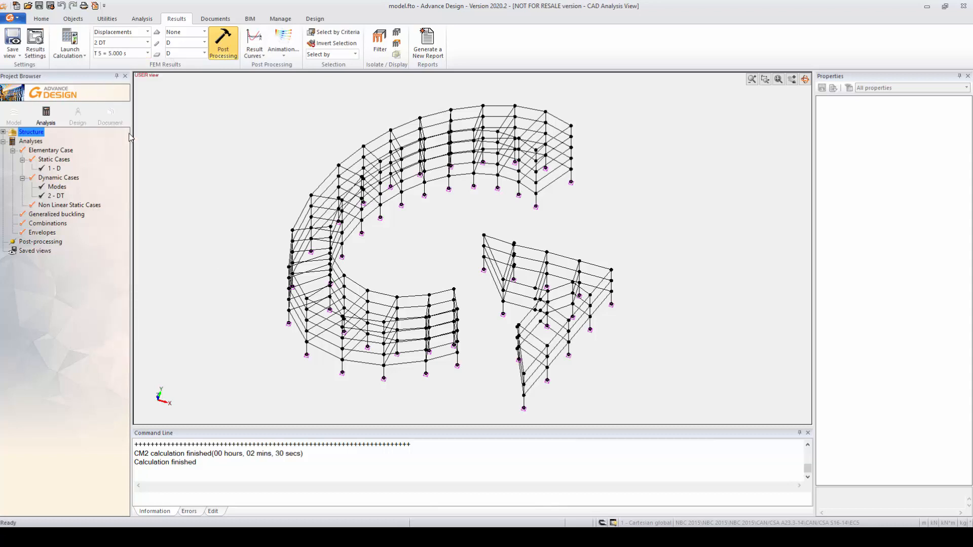
left_click(223, 41)
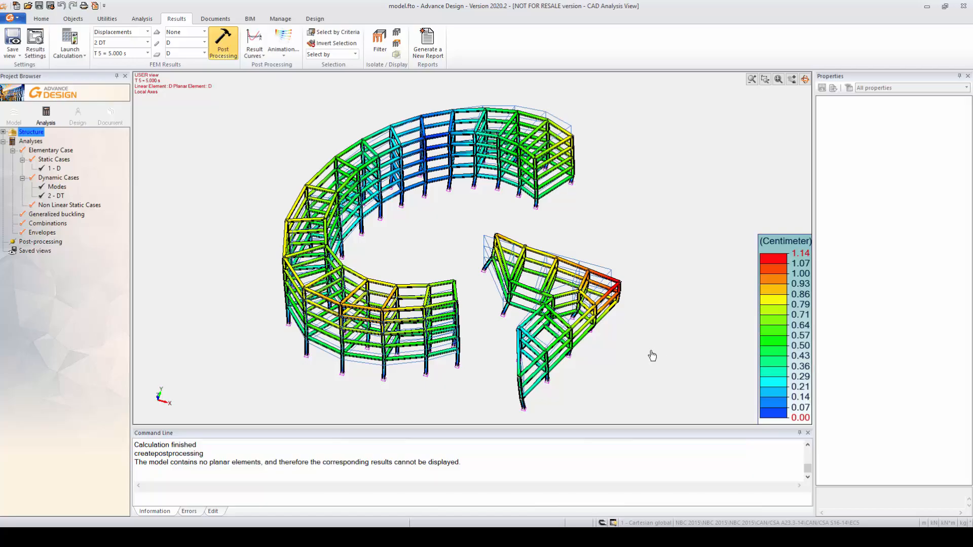
middle_click_drag(652, 356, 505, 285, "shift")
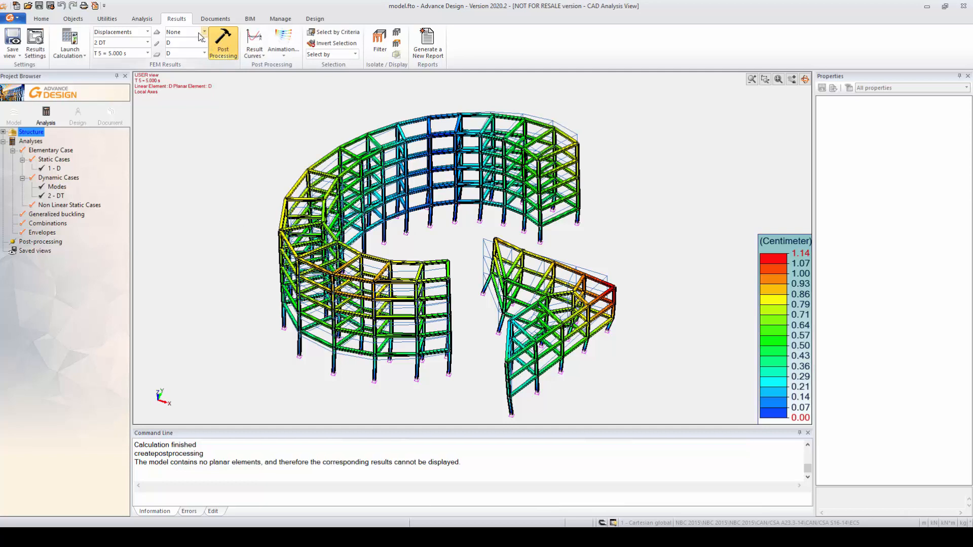
Display the Fx forces in the linear elements for case 2 DT at 5.000 s and examine them around the structure.
left_click(147, 31)
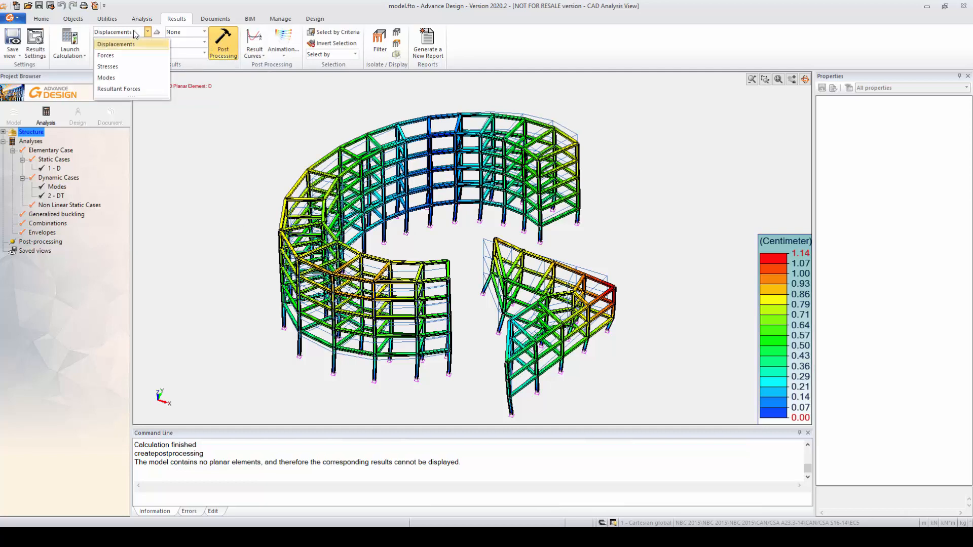
left_click(131, 55)
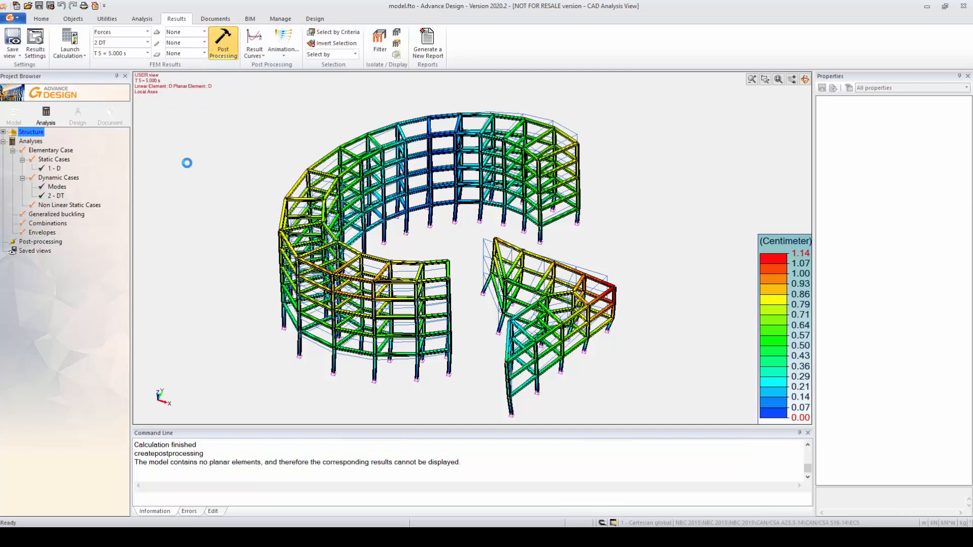
left_click(205, 43)
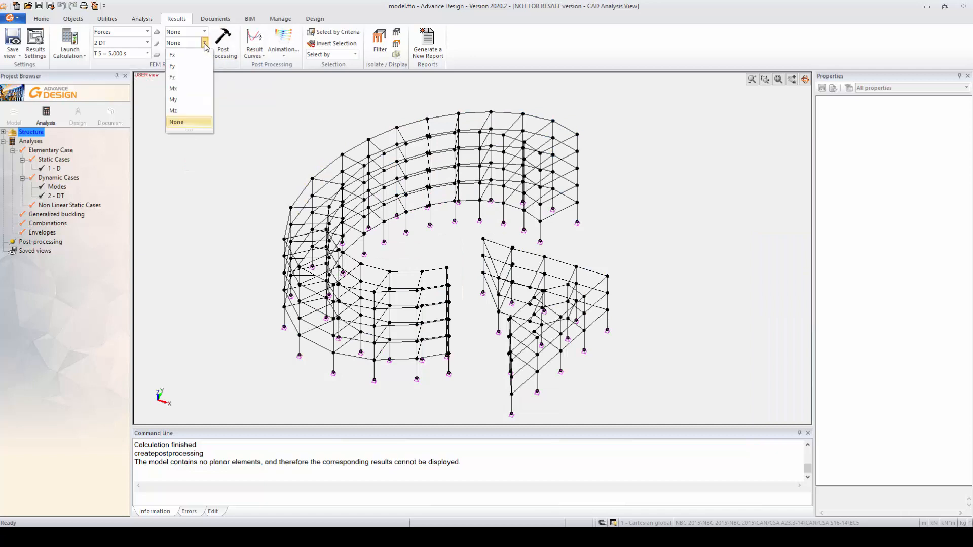
left_click(192, 55)
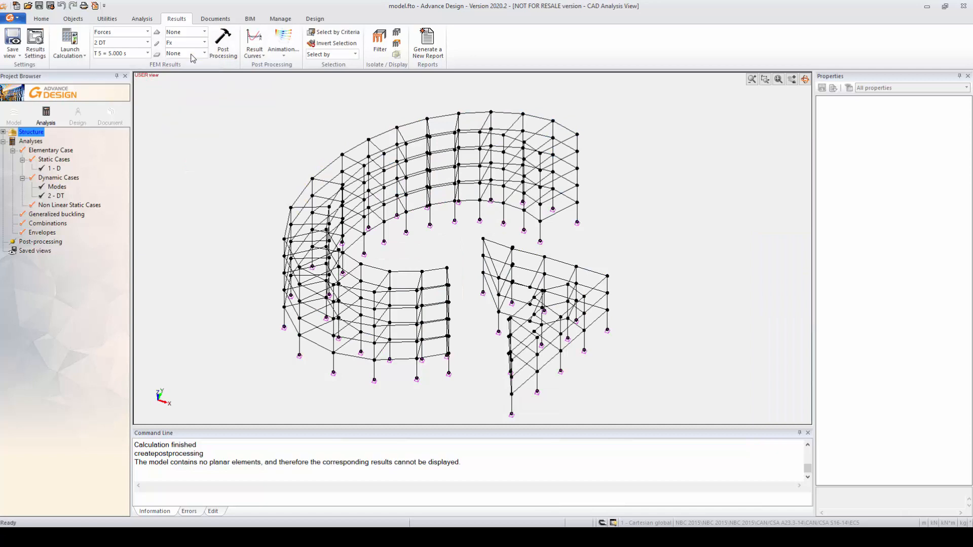
left_click(223, 41)
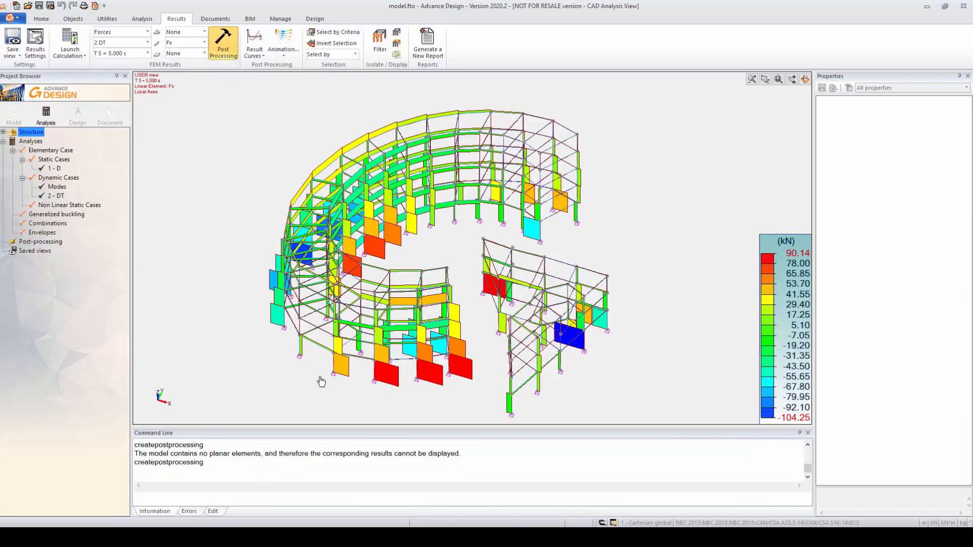
middle_click_drag(321, 382, 332, 357)
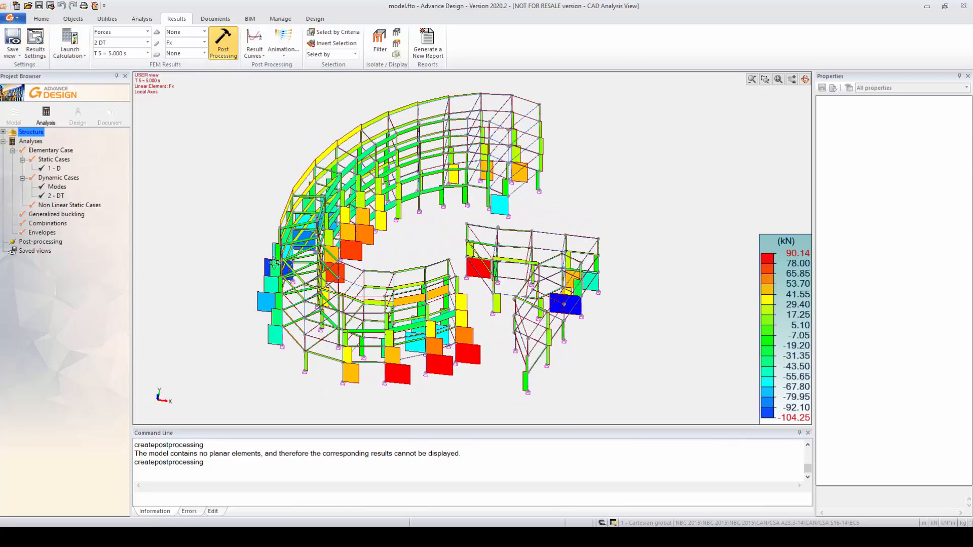
middle_click_drag(275, 263, 271, 284, "shift")
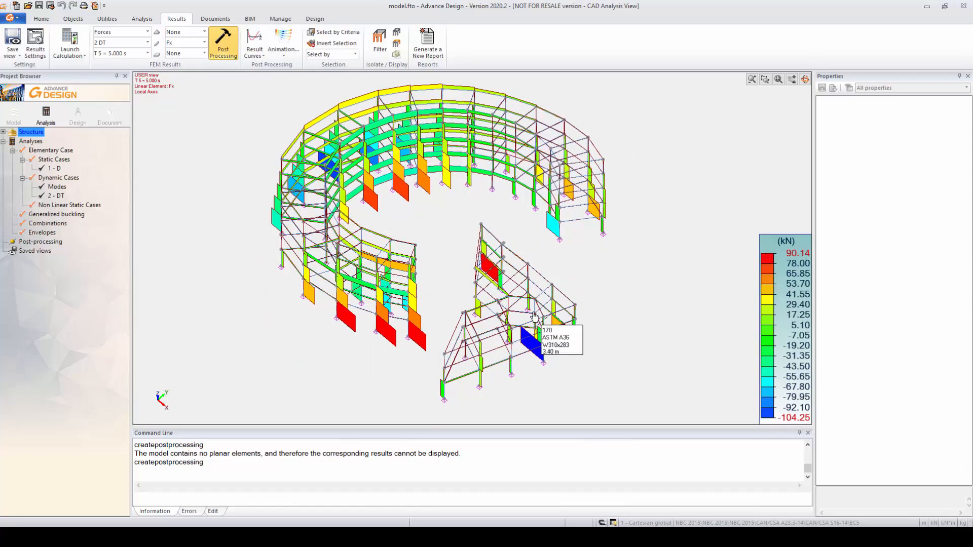
middle_click_drag(441, 263, 484, 265, "shift")
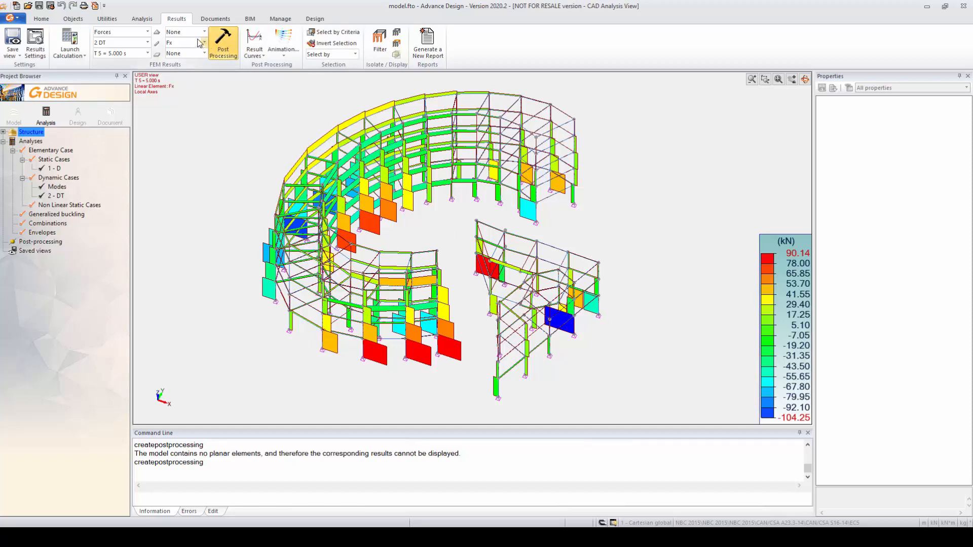
Switch the results back to Displacements, with D for linear elements and None for planar elements.
left_click(141, 36)
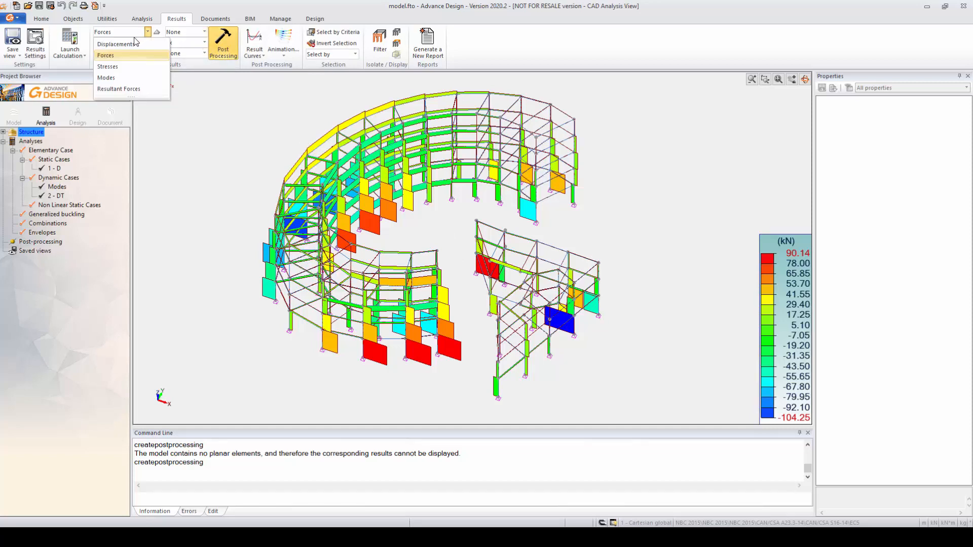
left_click(130, 41)
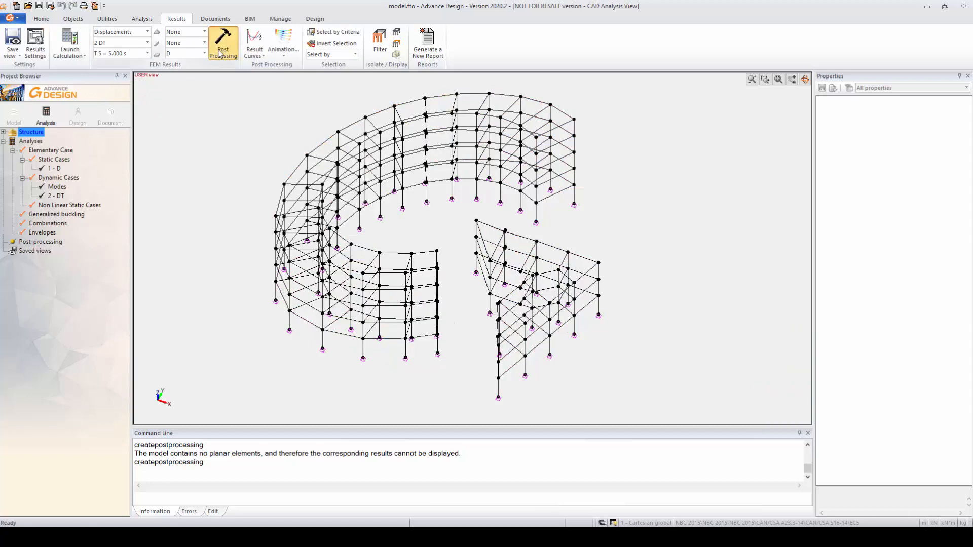
left_click(218, 53)
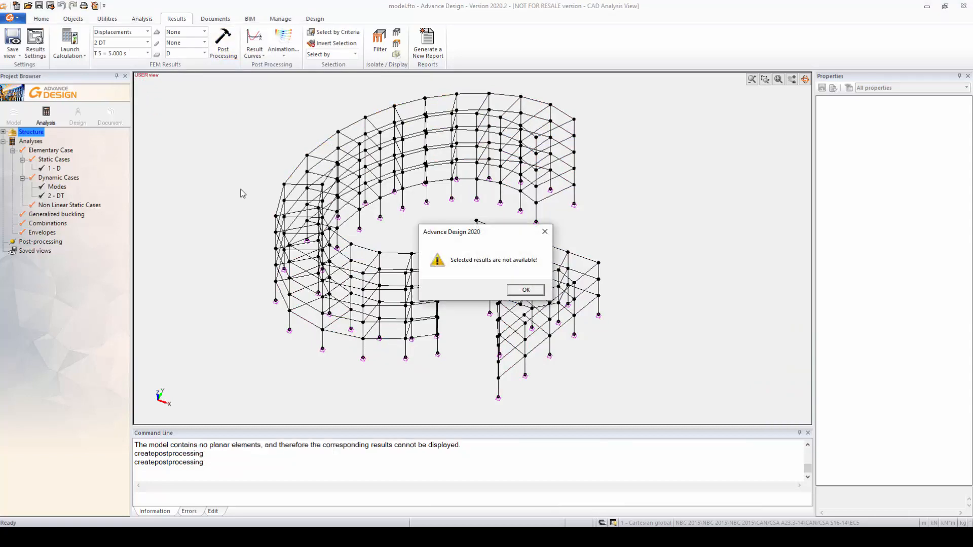
left_click(513, 292)
left_click(204, 53)
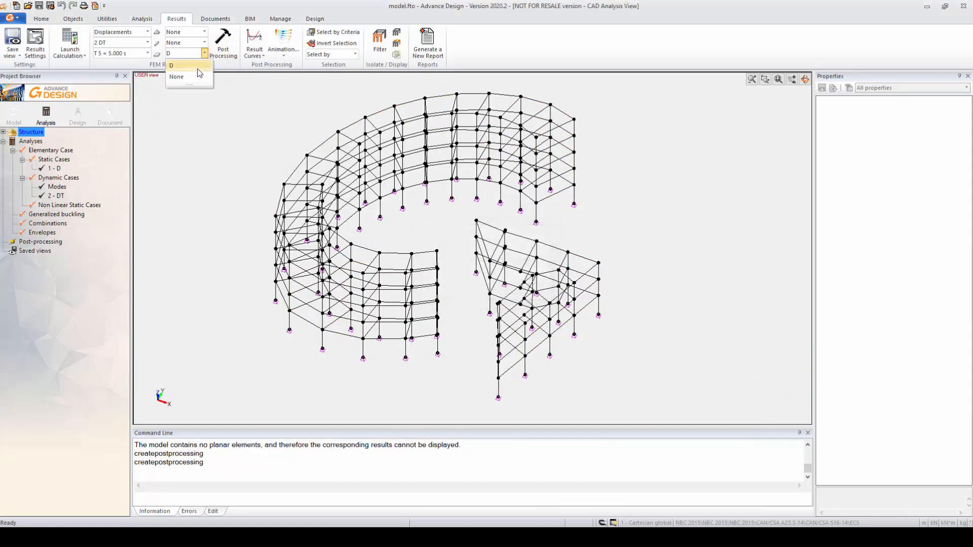
left_click(201, 78)
left_click(196, 43)
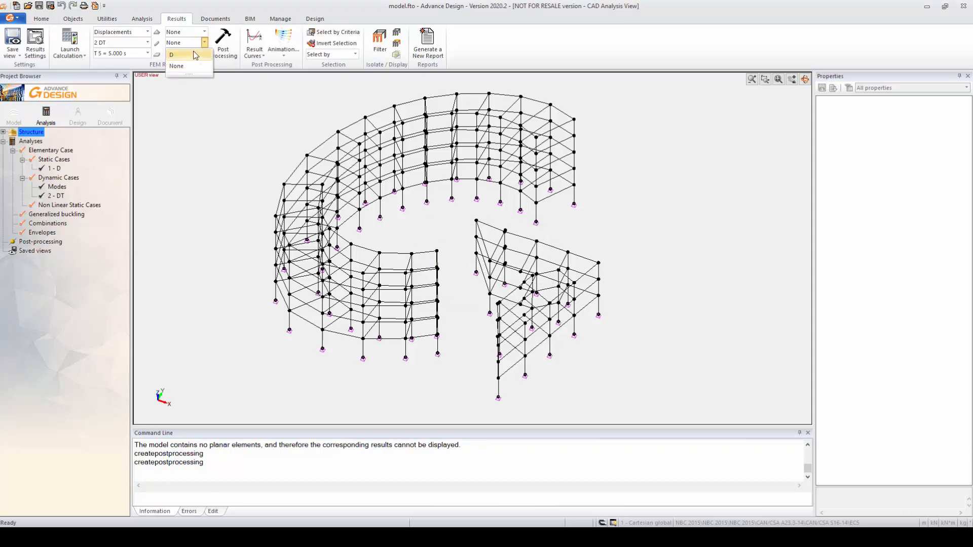
left_click(197, 56)
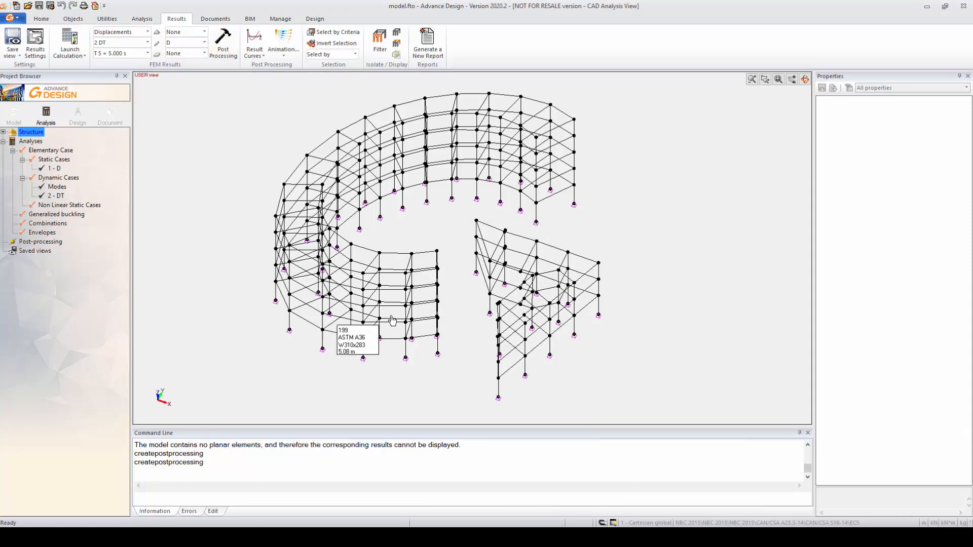
Display the Max D (s) displacements of case 2 DT and examine the deformed structure from above.
left_click(147, 53)
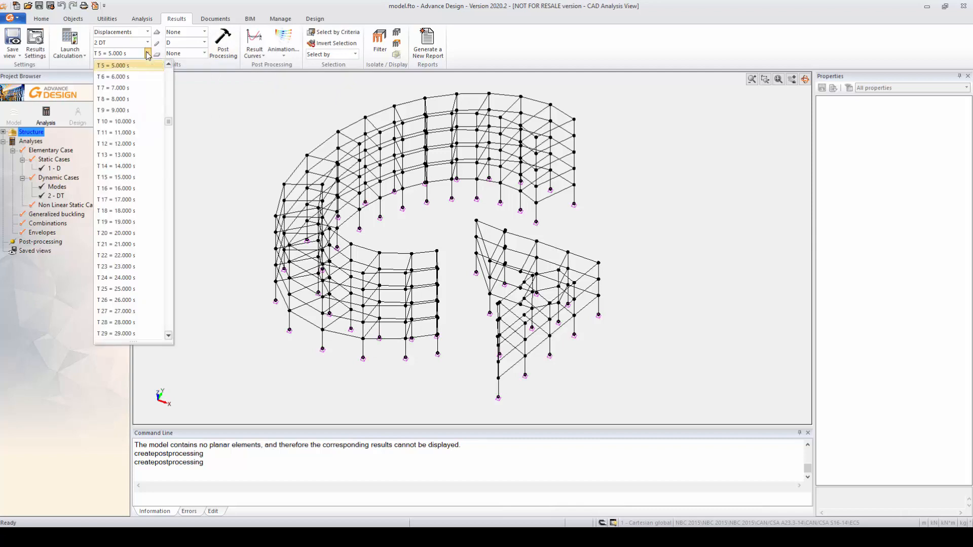
left_click_drag(169, 124, 169, 69)
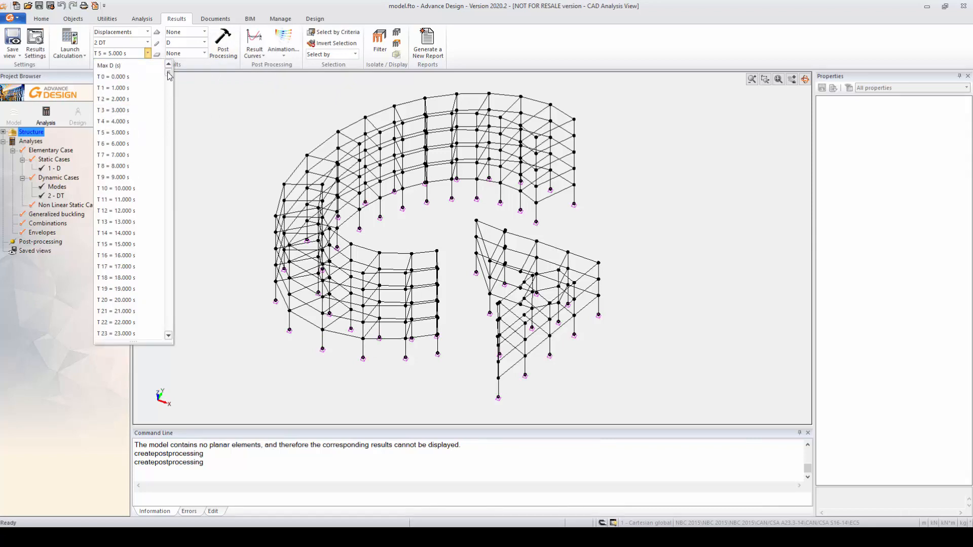
left_click(121, 65)
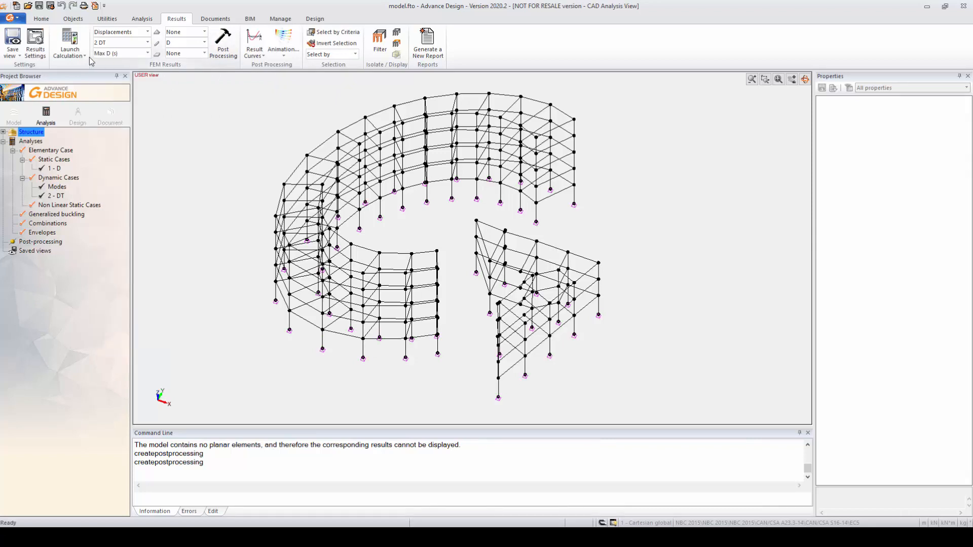
left_click(223, 40)
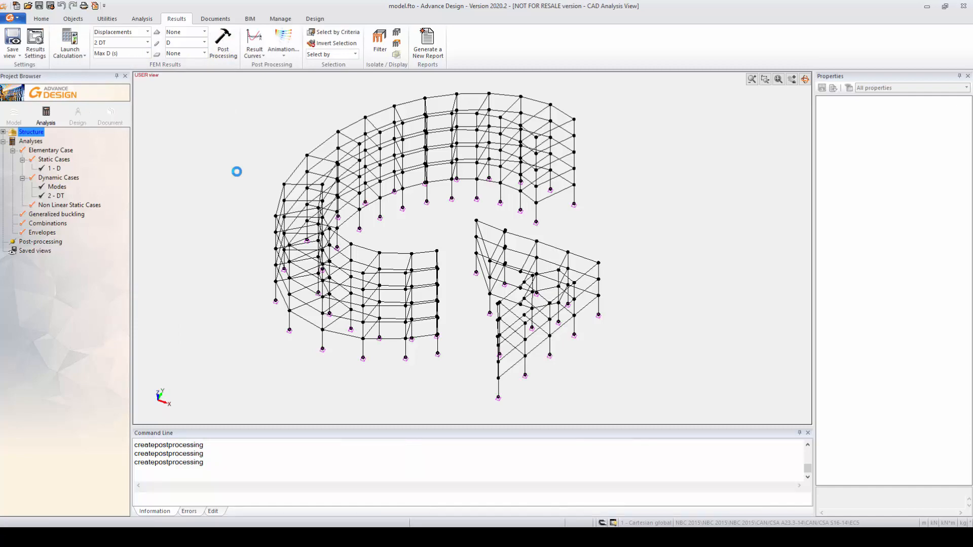
middle_click_drag(341, 343, 389, 374, "shift")
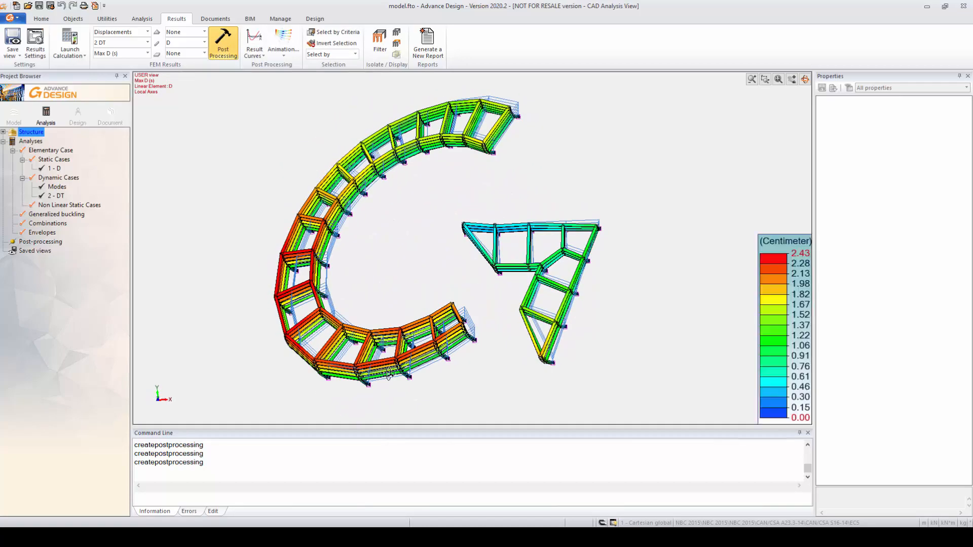
Set the displacement scale to 3 in the results settings and regenerate the deformed Max D (s) display for case 2 DT.
key("alt+s")
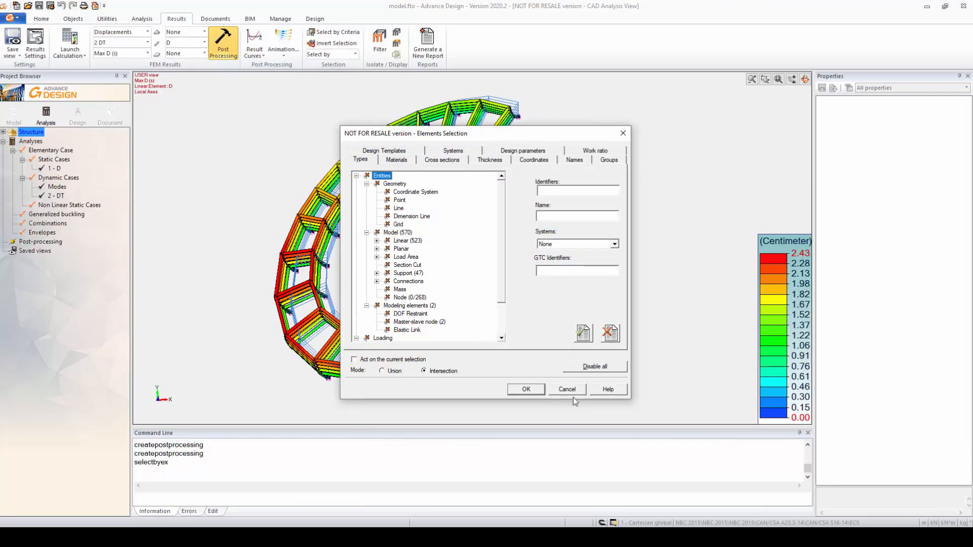
left_click(570, 390)
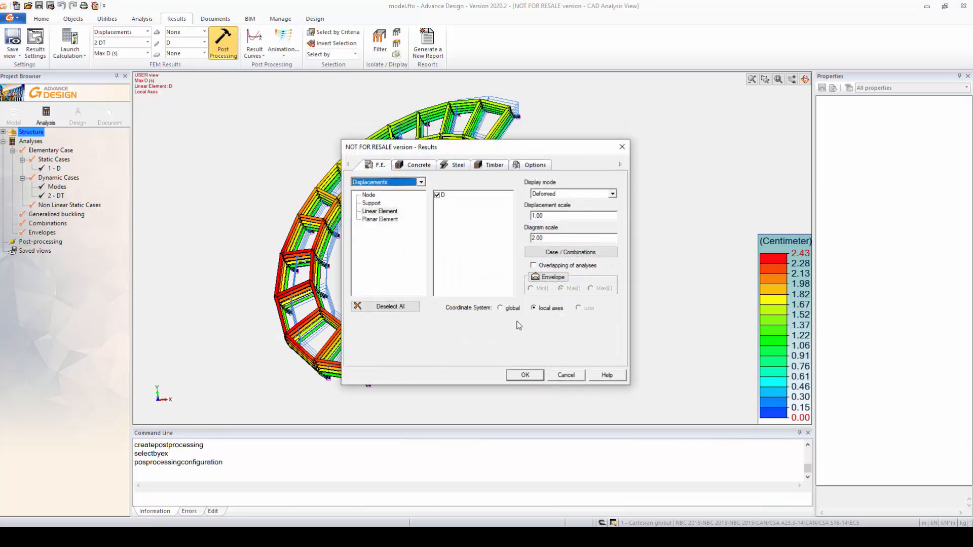
left_click(541, 216)
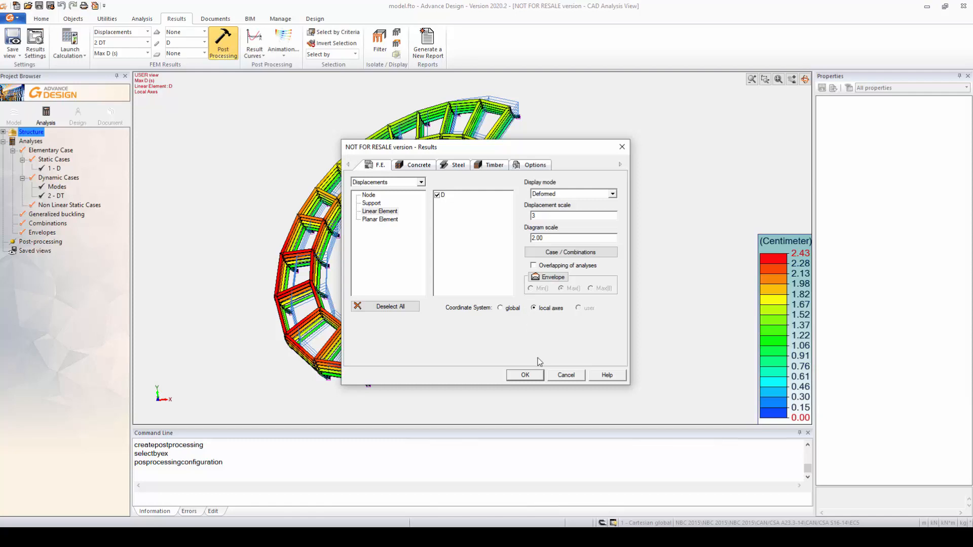
left_click(527, 377)
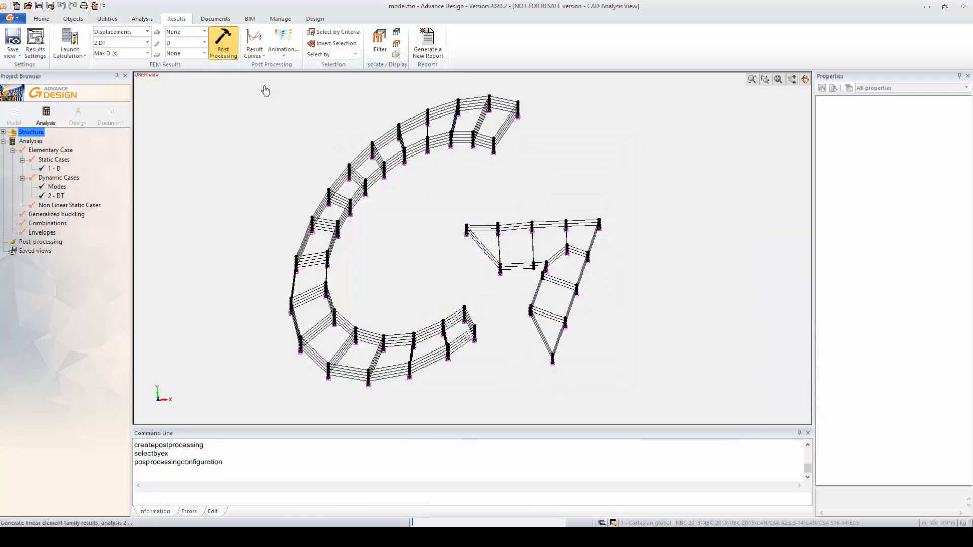
left_click(230, 54)
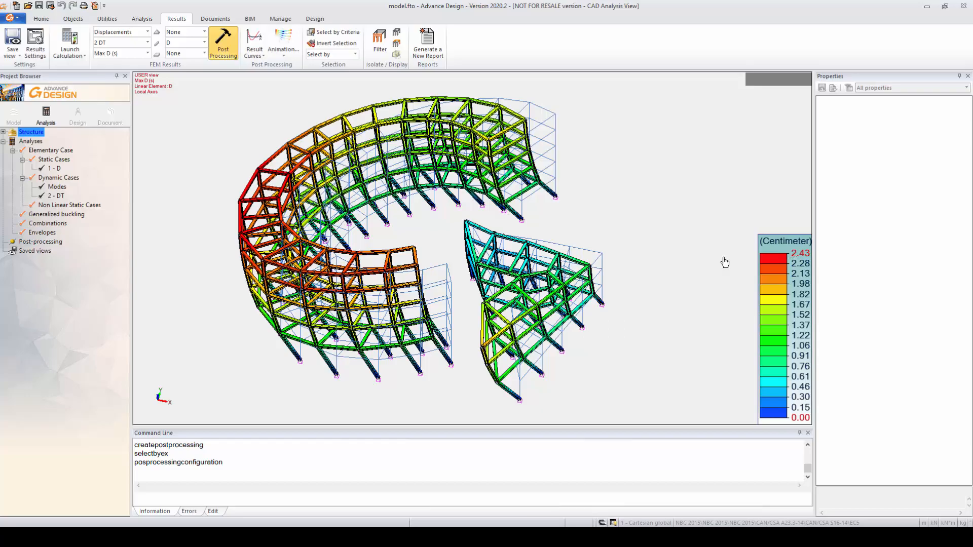
Play the displacement animation of case 2 DT, stop it, and examine the deformed frame from an oblique angle.
middle_click_drag(441, 261, 425, 247)
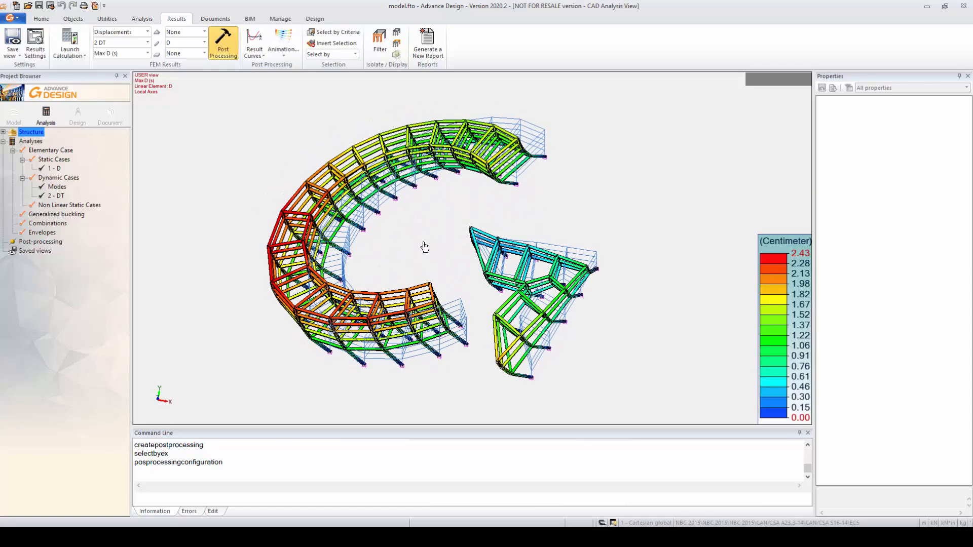
left_click(280, 41)
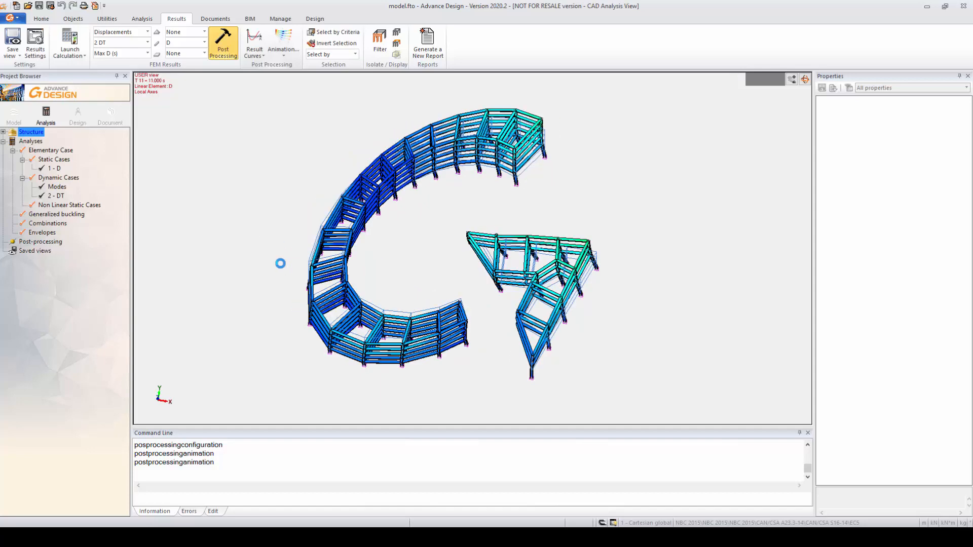
key("Escape")
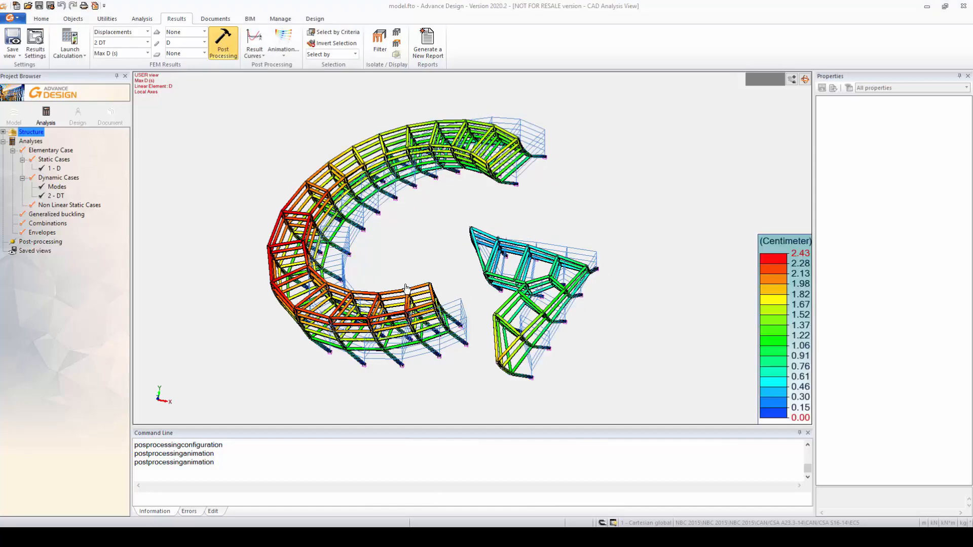
middle_click_drag(409, 271, 414, 241)
scroll(398, 261, "down", 3)
scroll(429, 264, "up", 4)
mouse_move(438, 322)
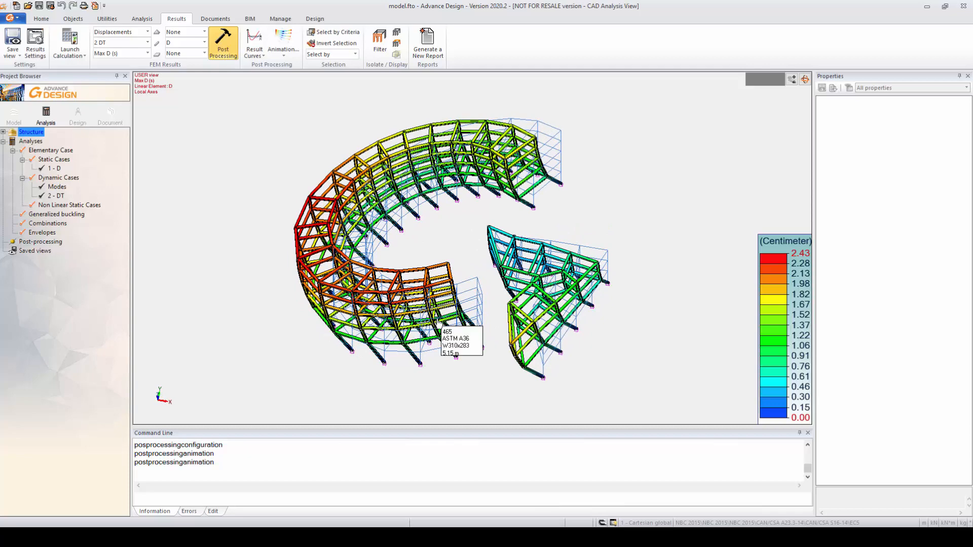